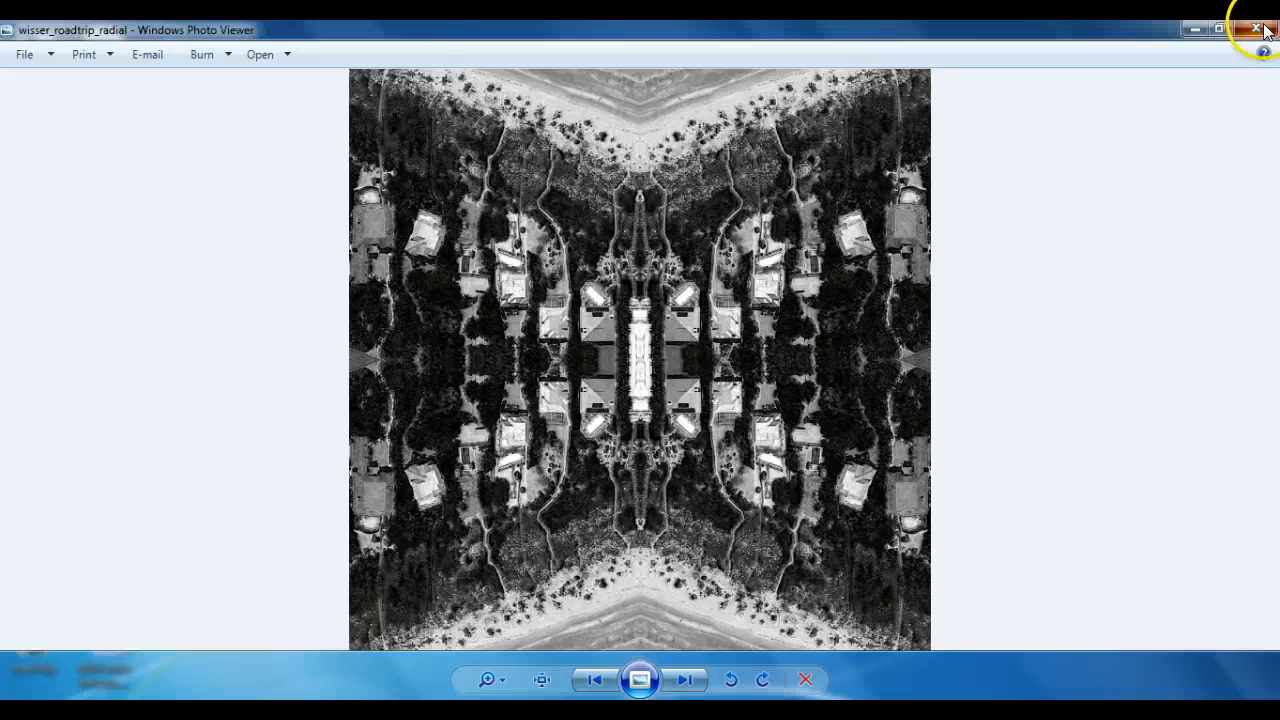
Close the image preview and open the wisser_roadtrip_radial PSD in Illustrator with its layers flattened to a single image.
left_click(1255, 28)
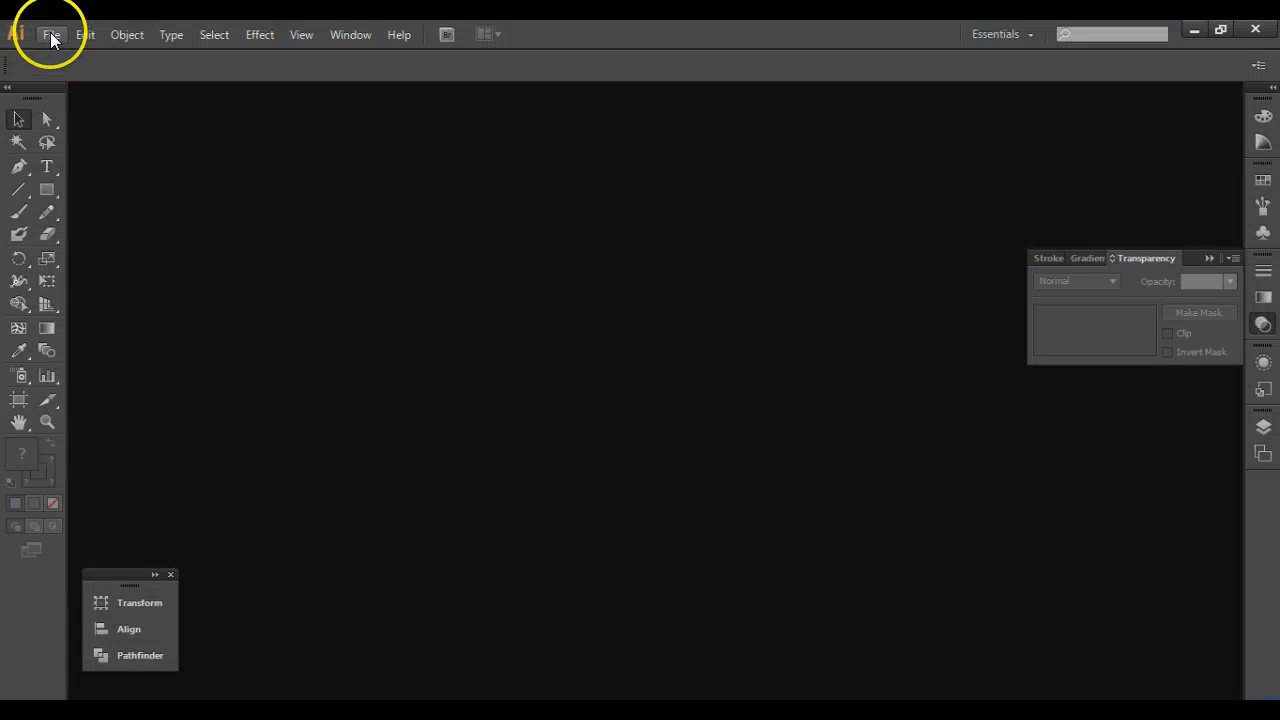
left_click(48, 35)
left_click(75, 91)
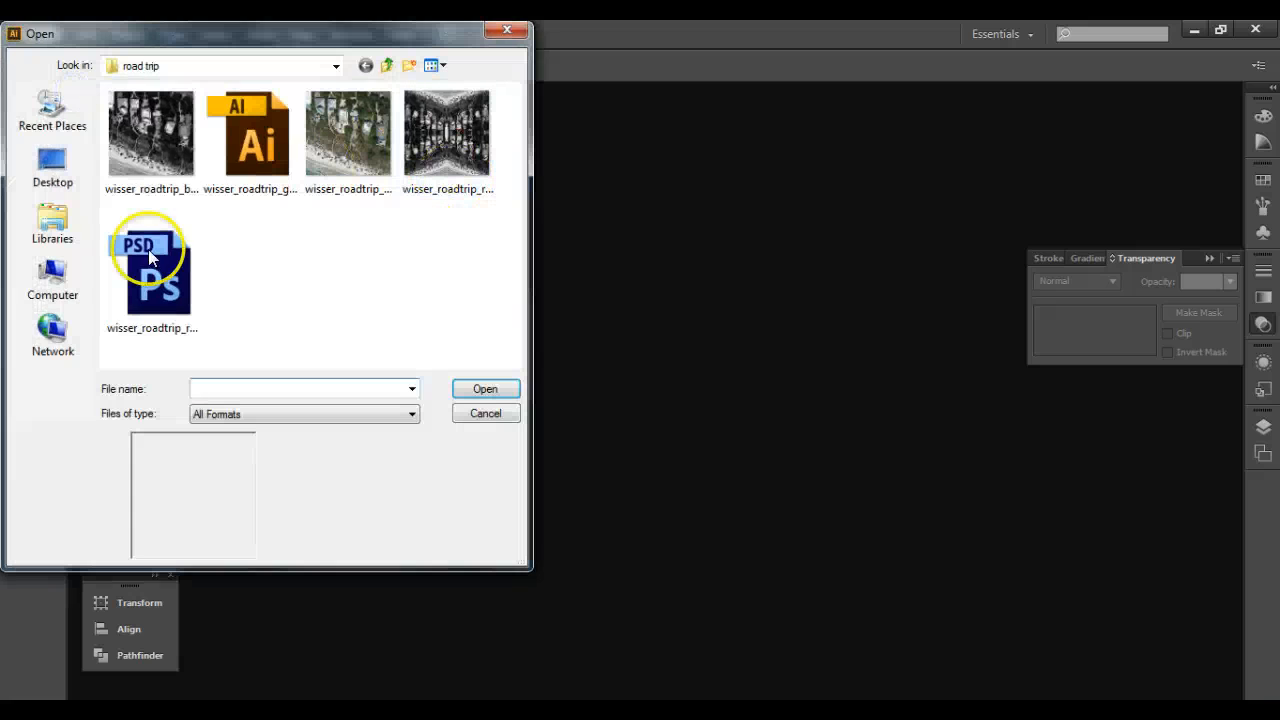
left_click(154, 272)
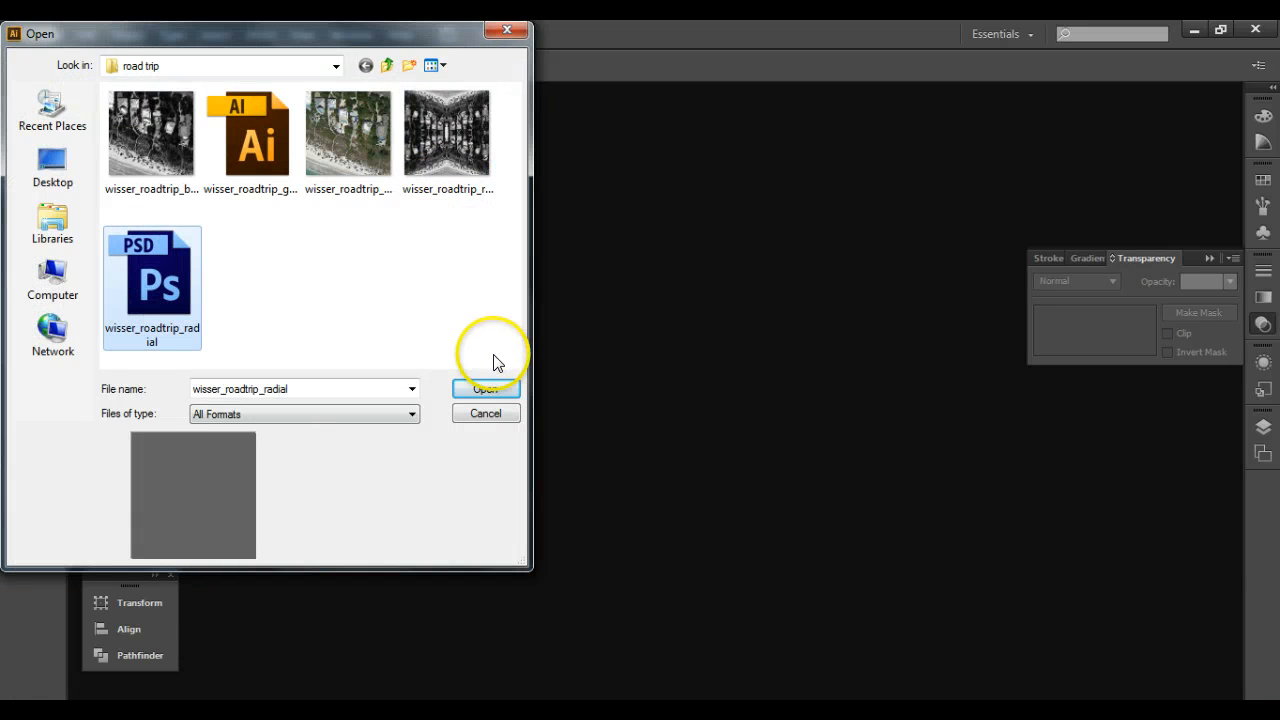
left_click(483, 390)
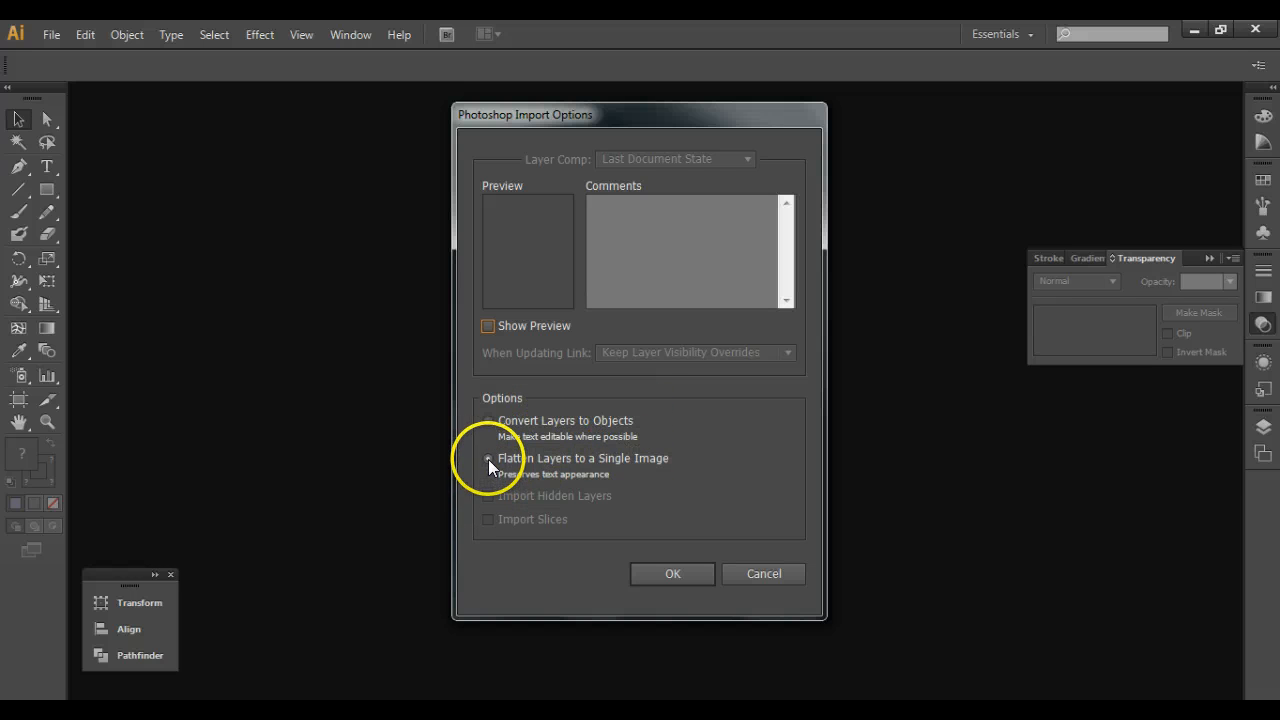
left_click(674, 573)
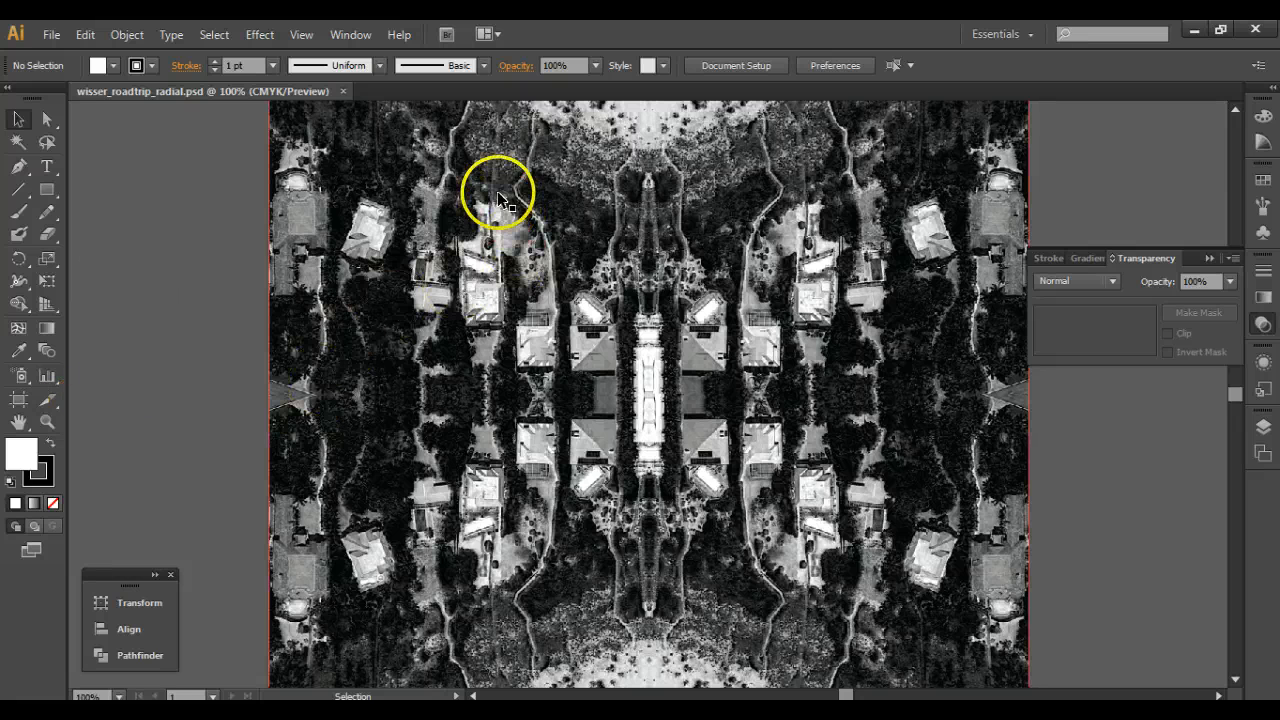
Trace the embedded aerial image with the 6 Colors Image Trace preset.
left_click(460, 240)
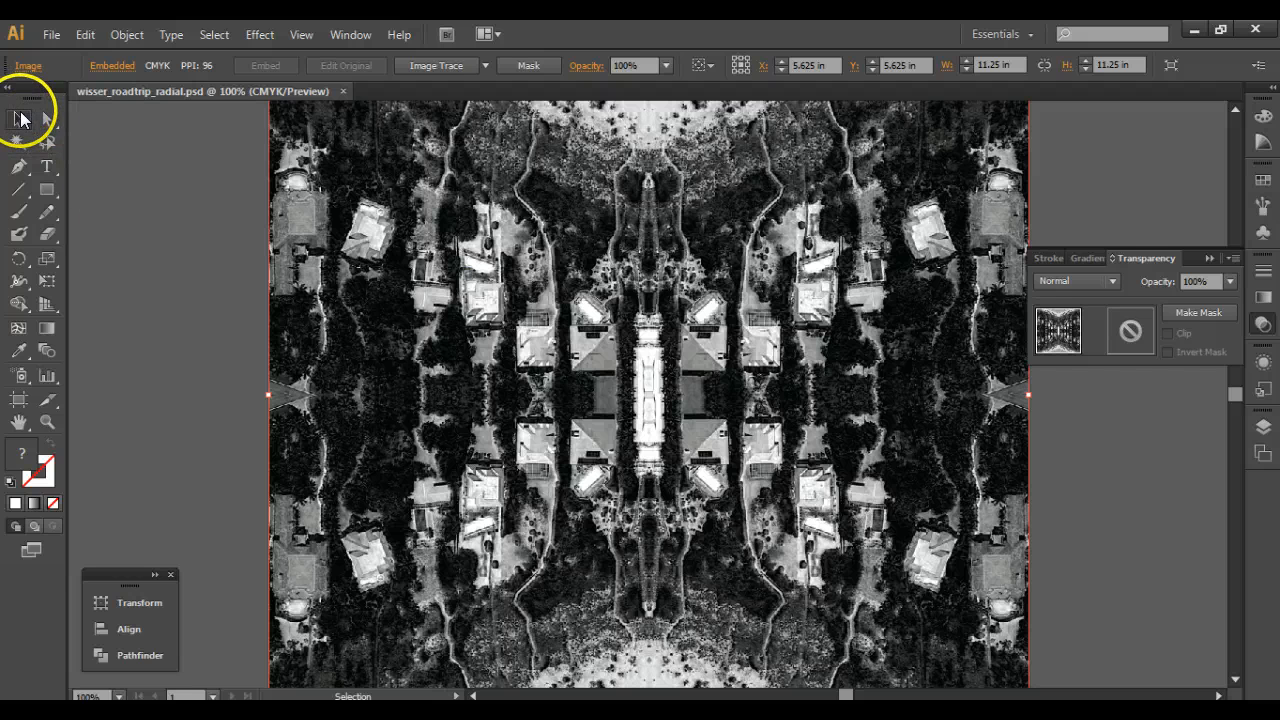
left_click(479, 66)
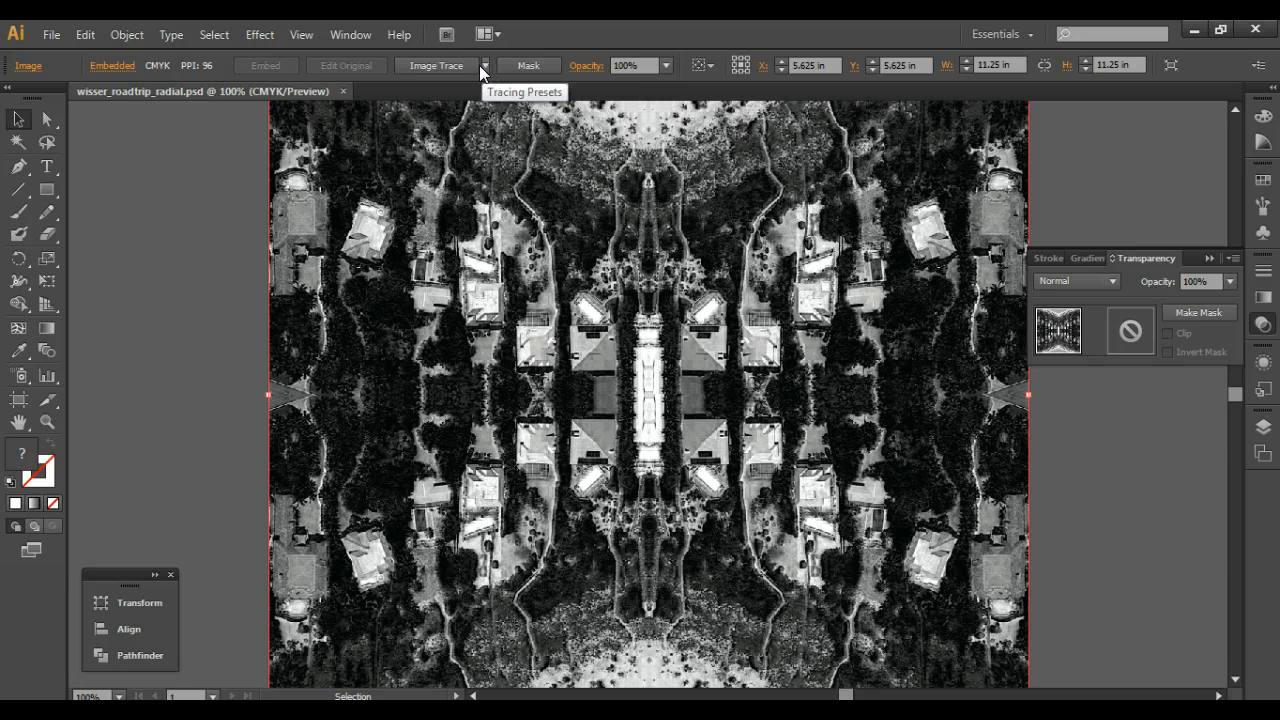
left_click(487, 66)
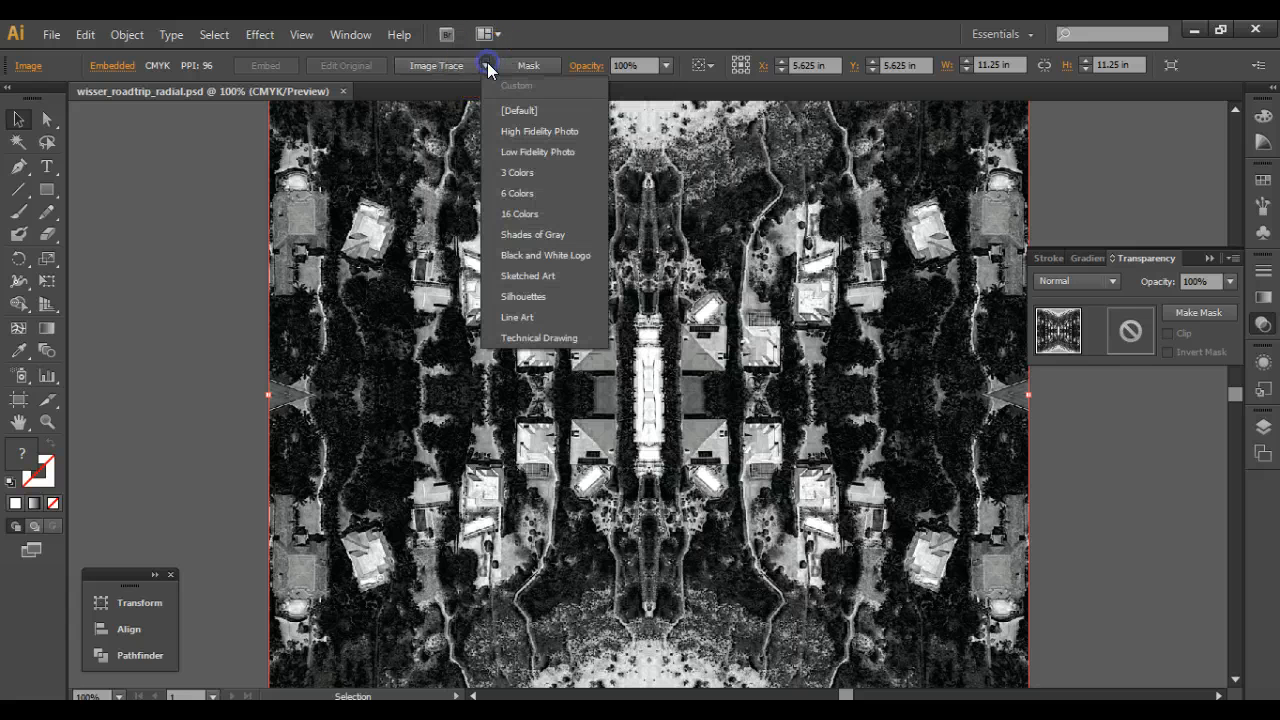
left_click(516, 195)
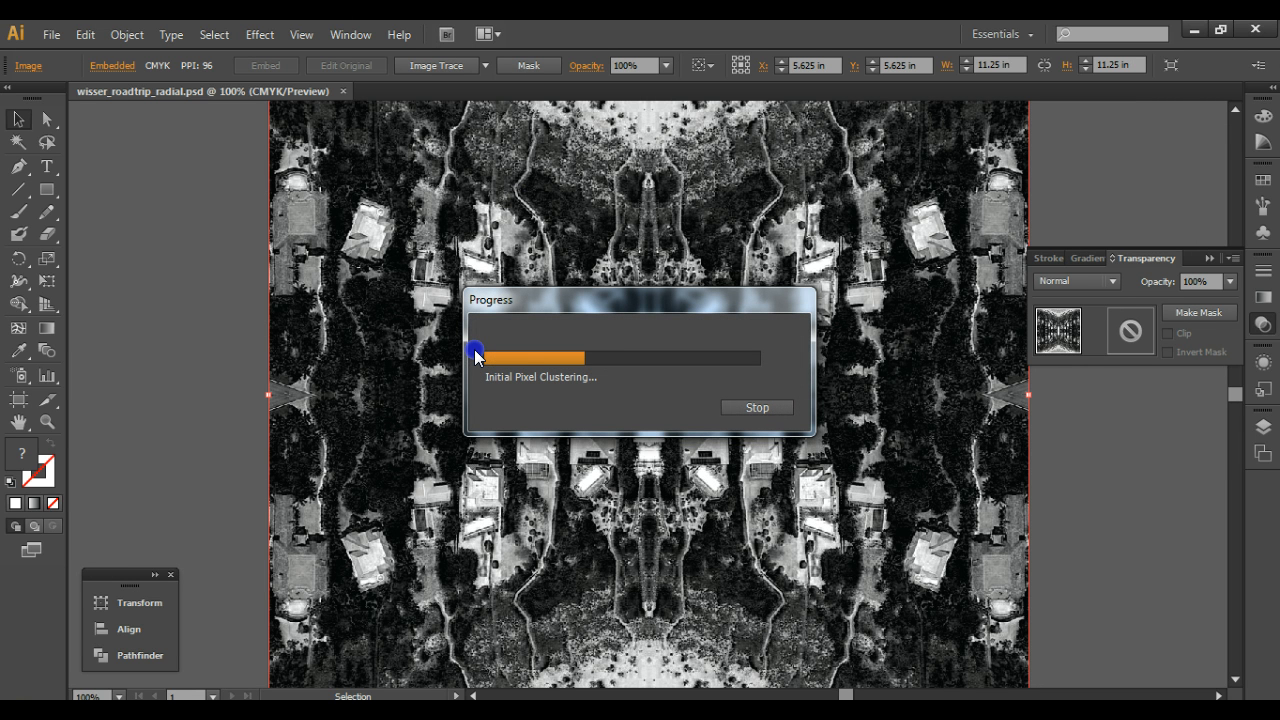
left_click(396, 370)
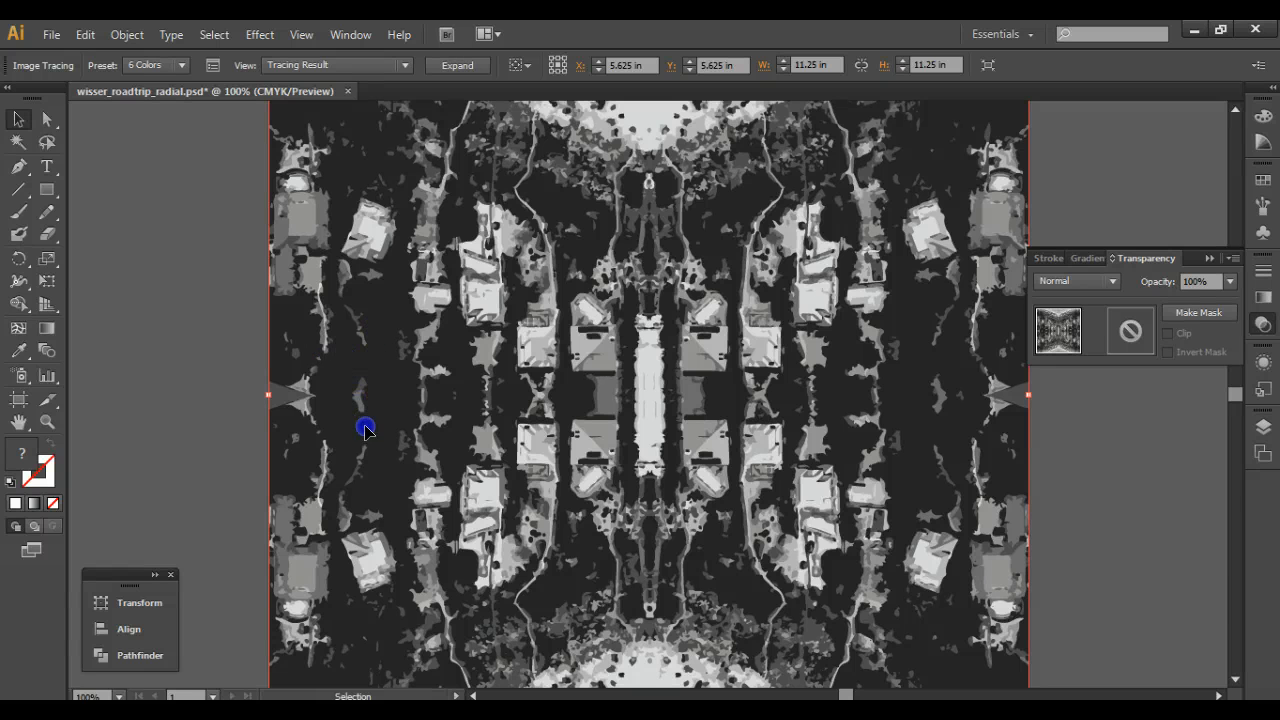
Examine the tracing result up close around the artwork's centre, and return to a view of the whole image.
key("ctrl+plus")
key("ctrl+plus")
key("ctrl+plus")
key("ctrl+plus")
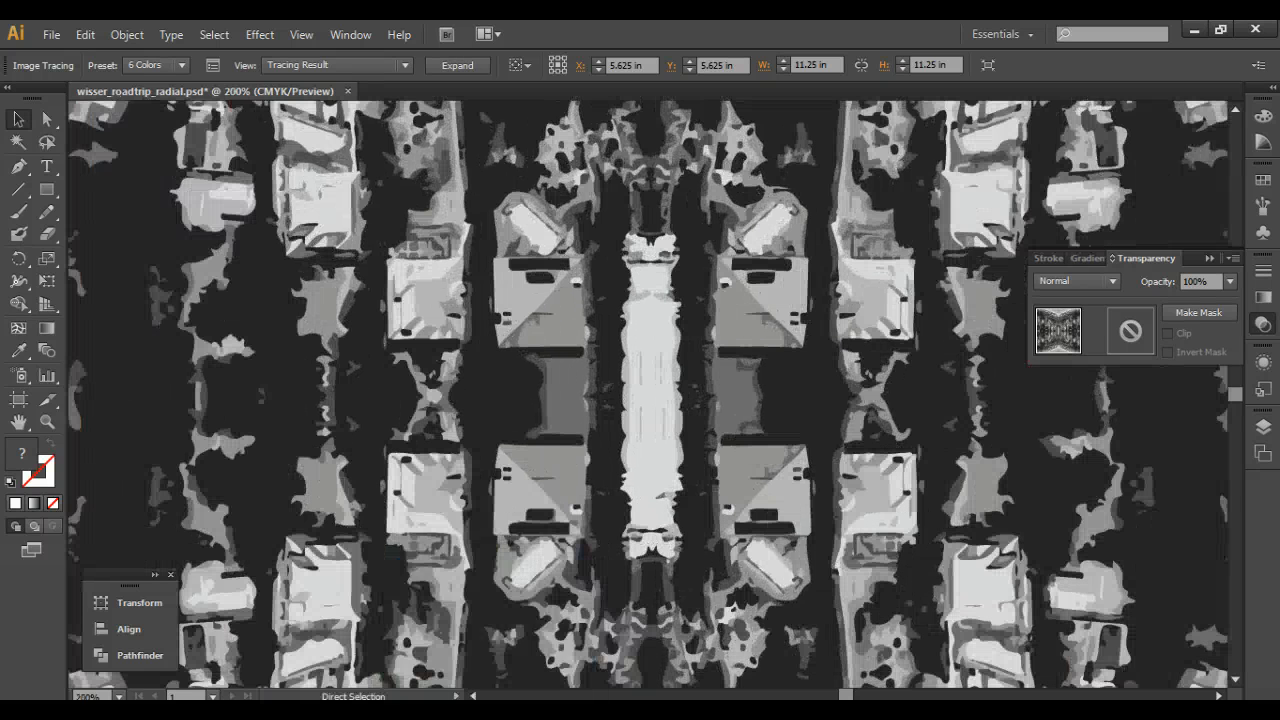
key("ctrl+plus")
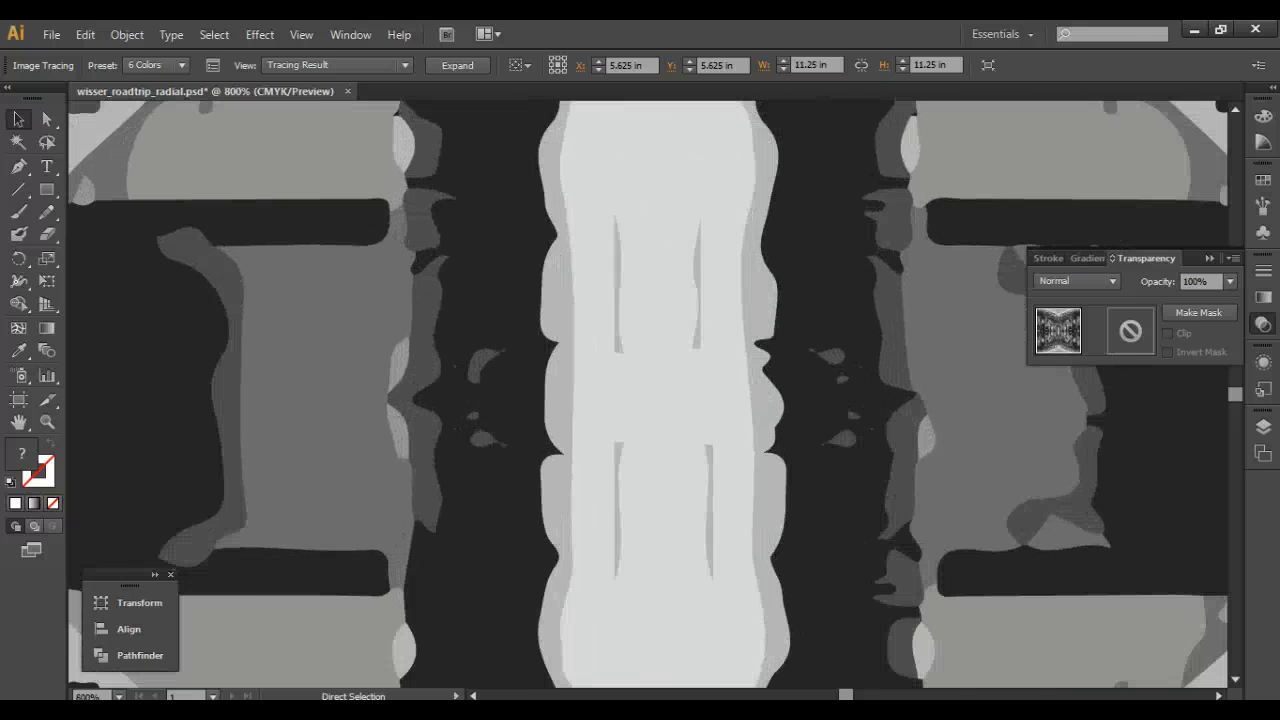
key("ctrl+minus")
key("ctrl+minus")
key("ctrl+minus")
key("ctrl+minus")
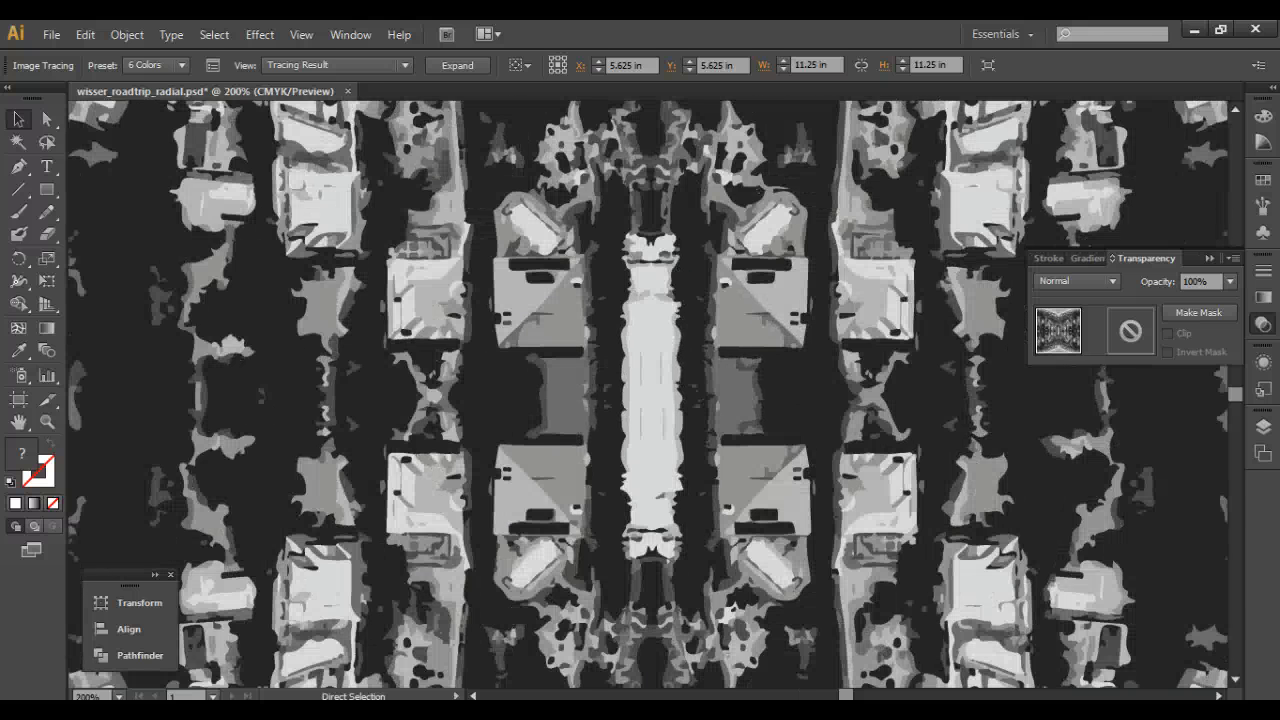
key("ctrl+minus")
key("ctrl+minus")
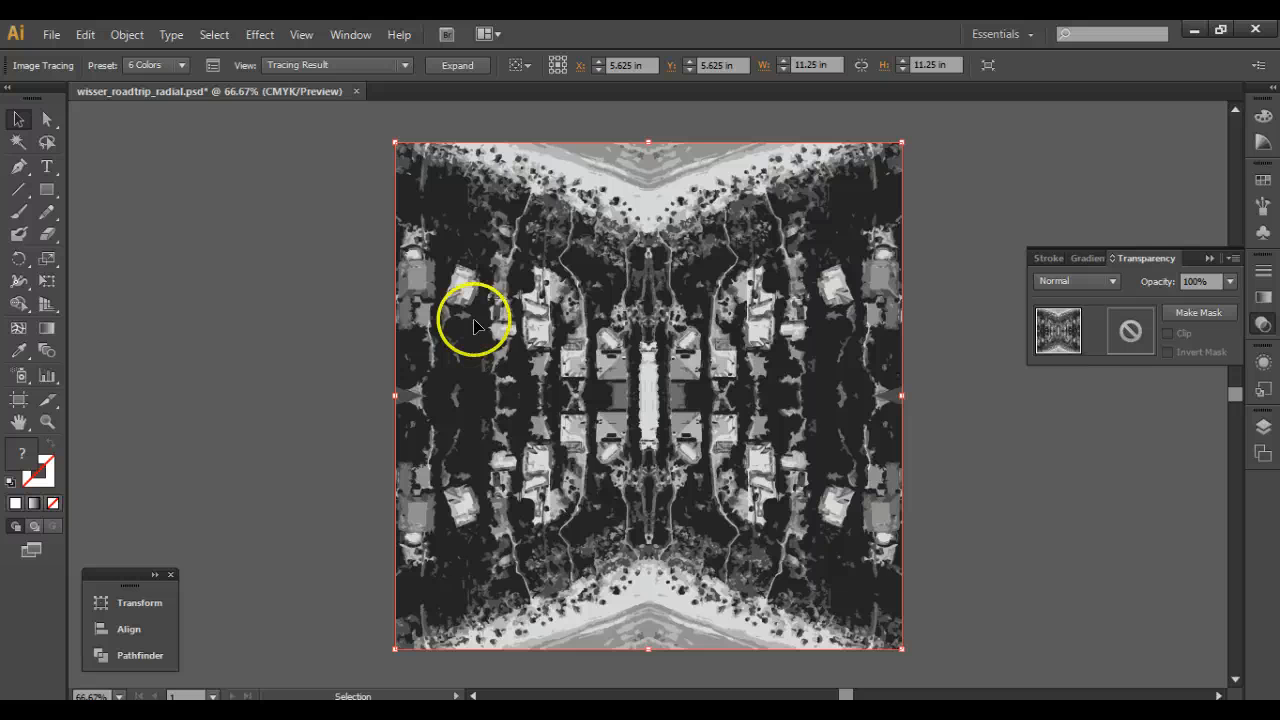
Expand the tracing object into editable paths and inspect their outlines and anchor points.
left_click(458, 66)
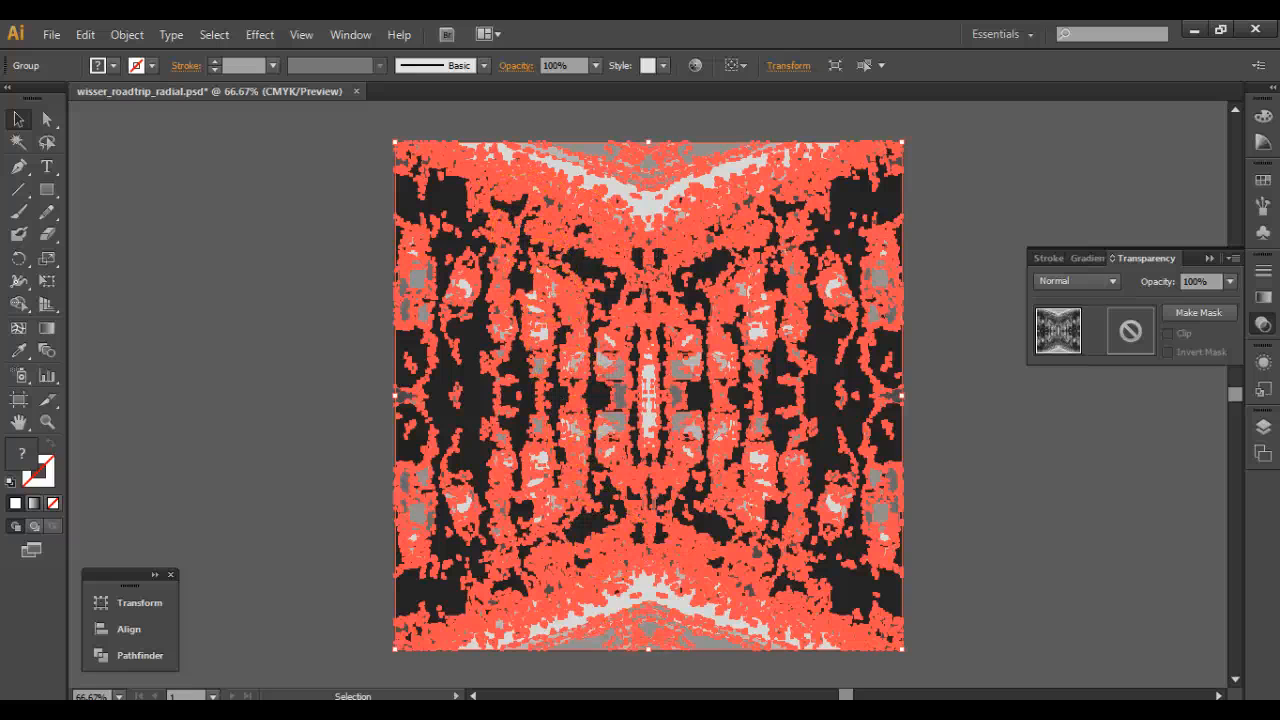
key("ctrl+plus")
key("ctrl+plus")
key("ctrl+plus")
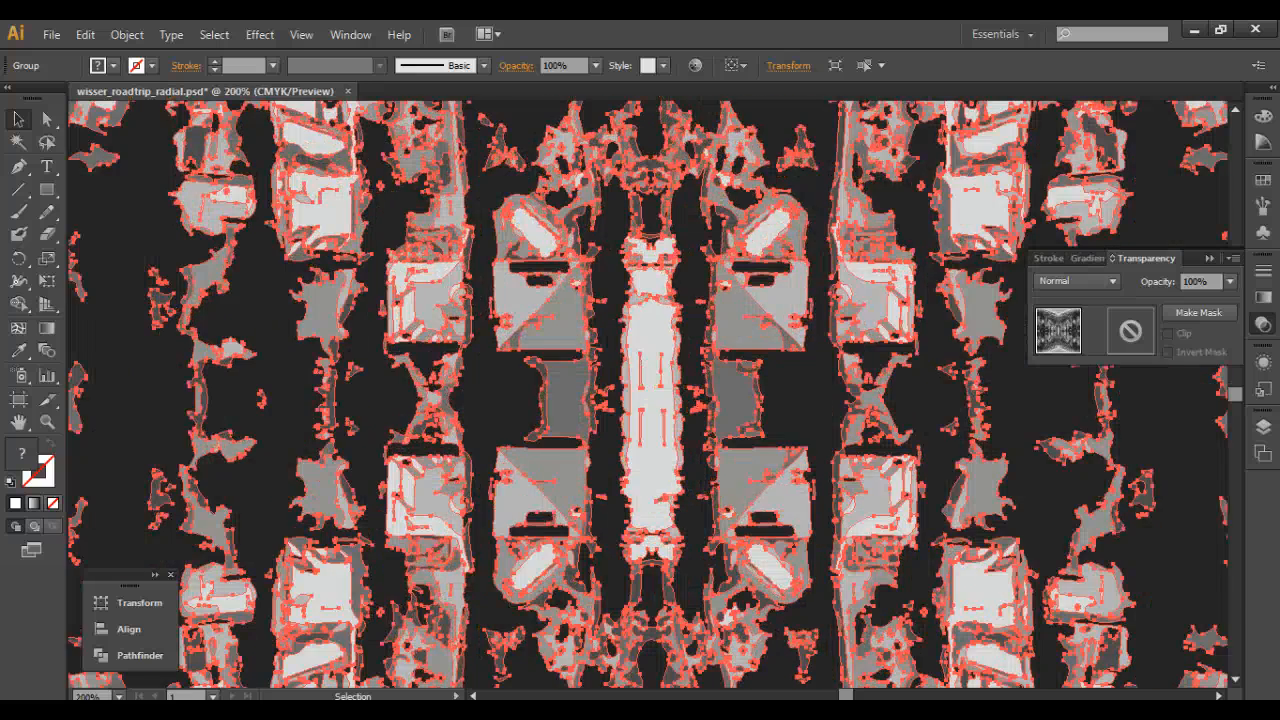
key("ctrl+plus")
key("ctrl+plus")
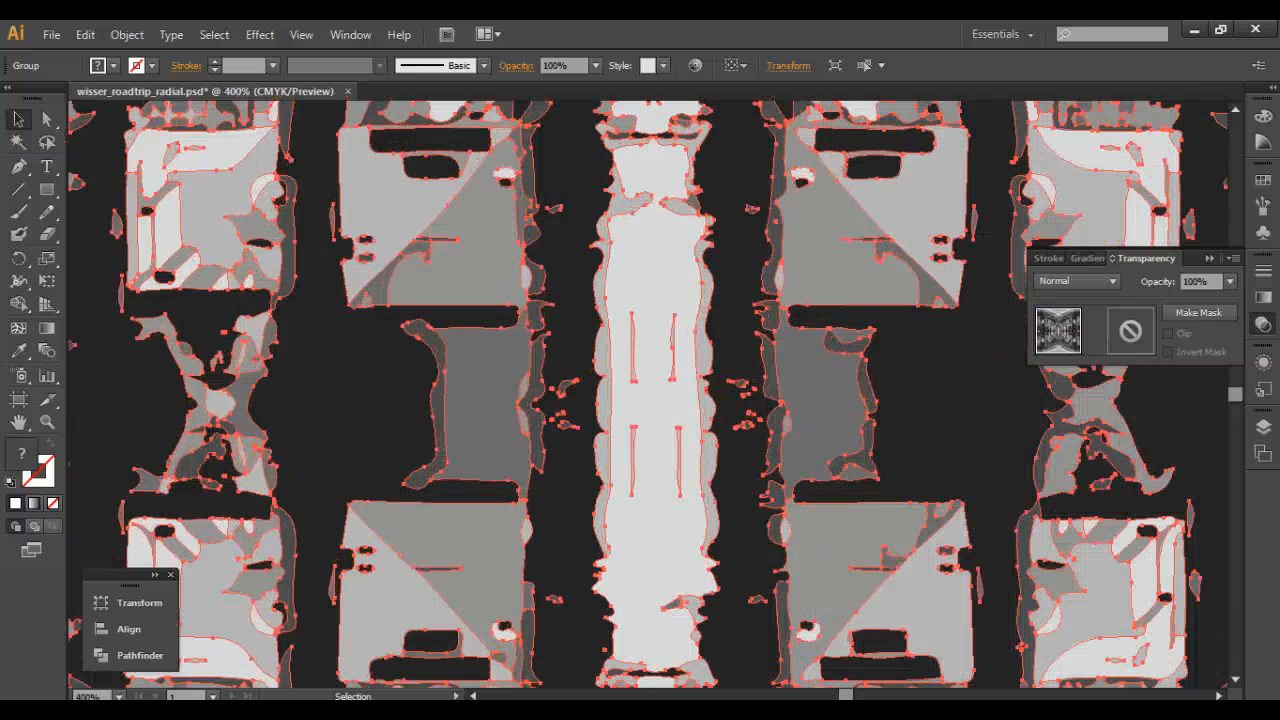
key("ctrl+minus")
key("ctrl+minus")
key("ctrl+minus")
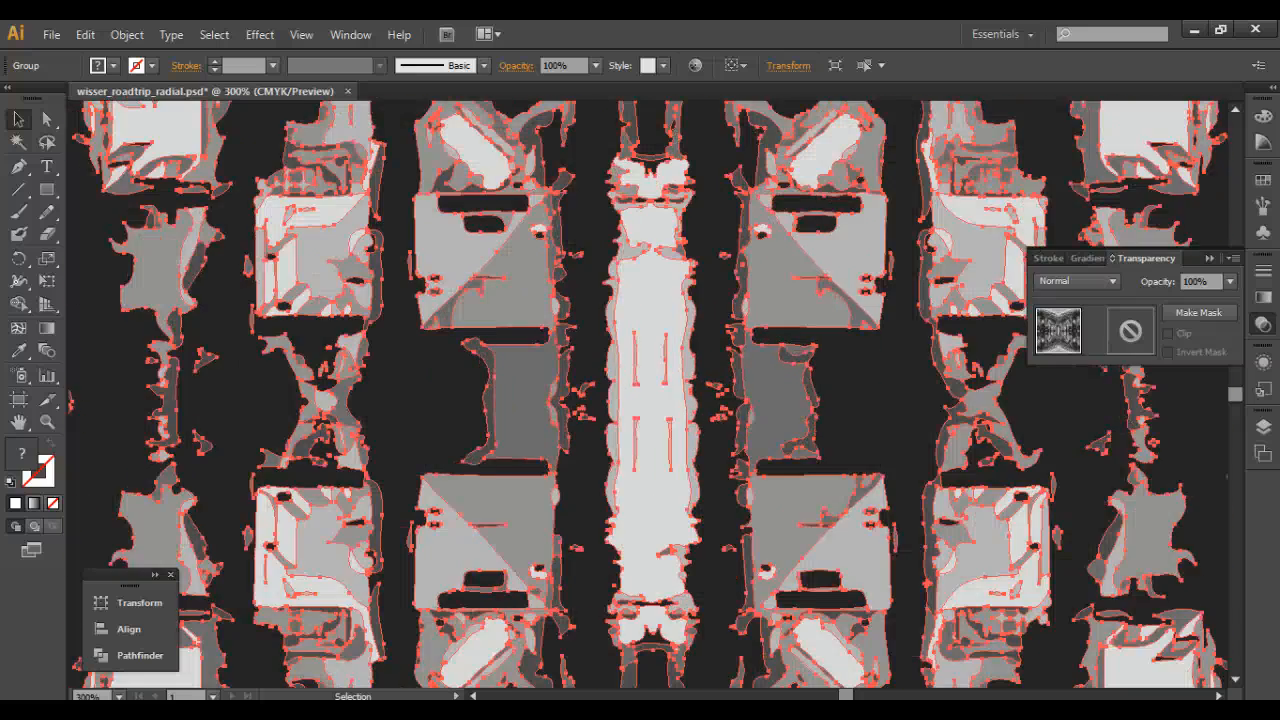
key("ctrl+minus")
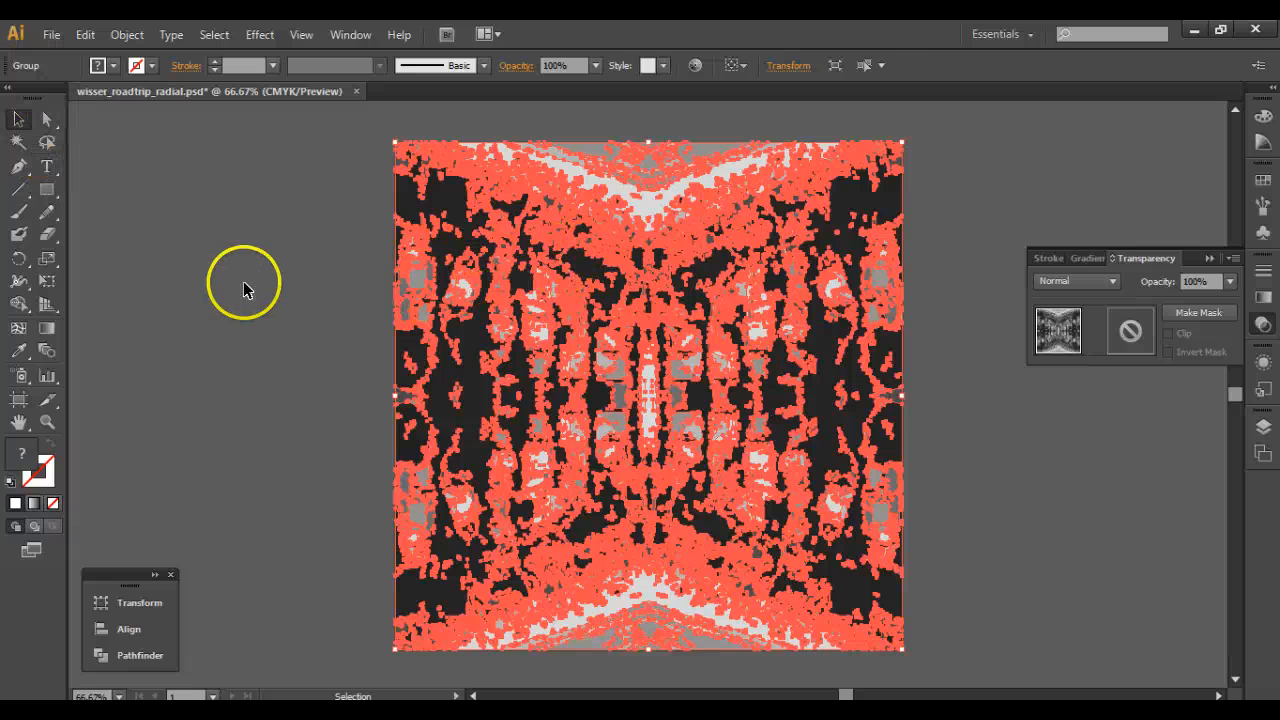
Ungroup the expanded tracing so its shapes can be selected individually.
left_click(284, 279)
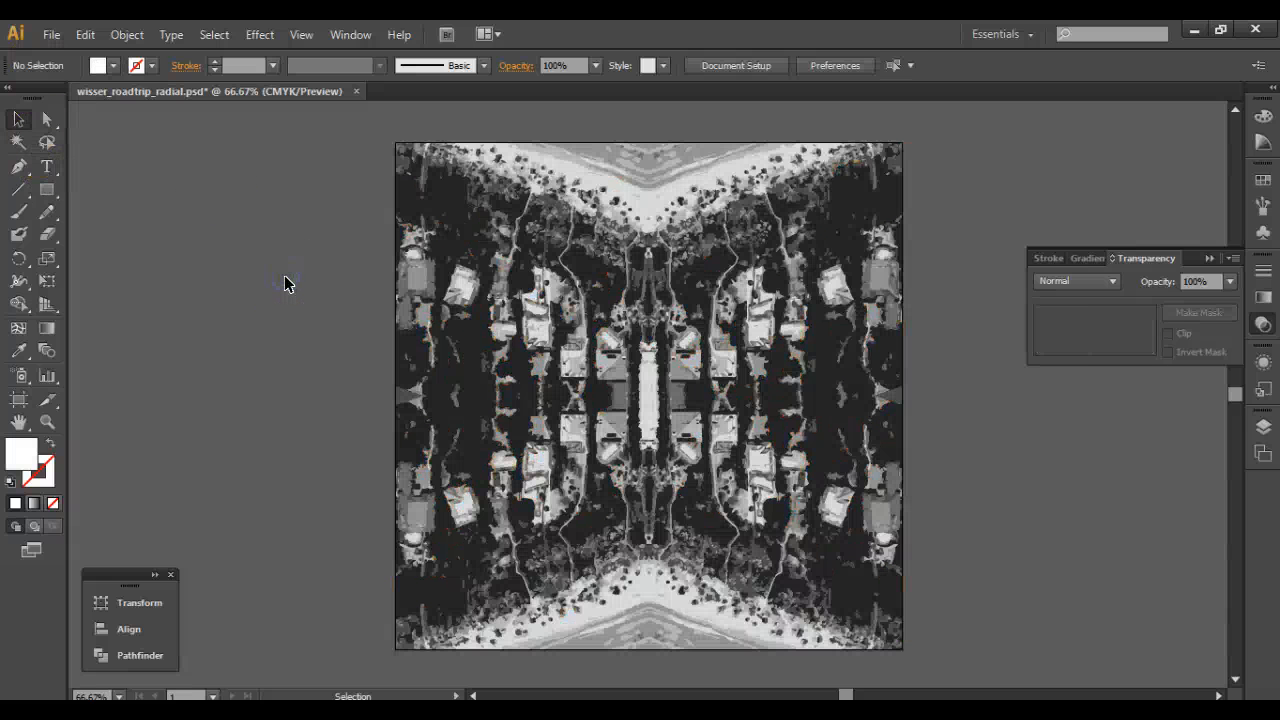
left_click(460, 323)
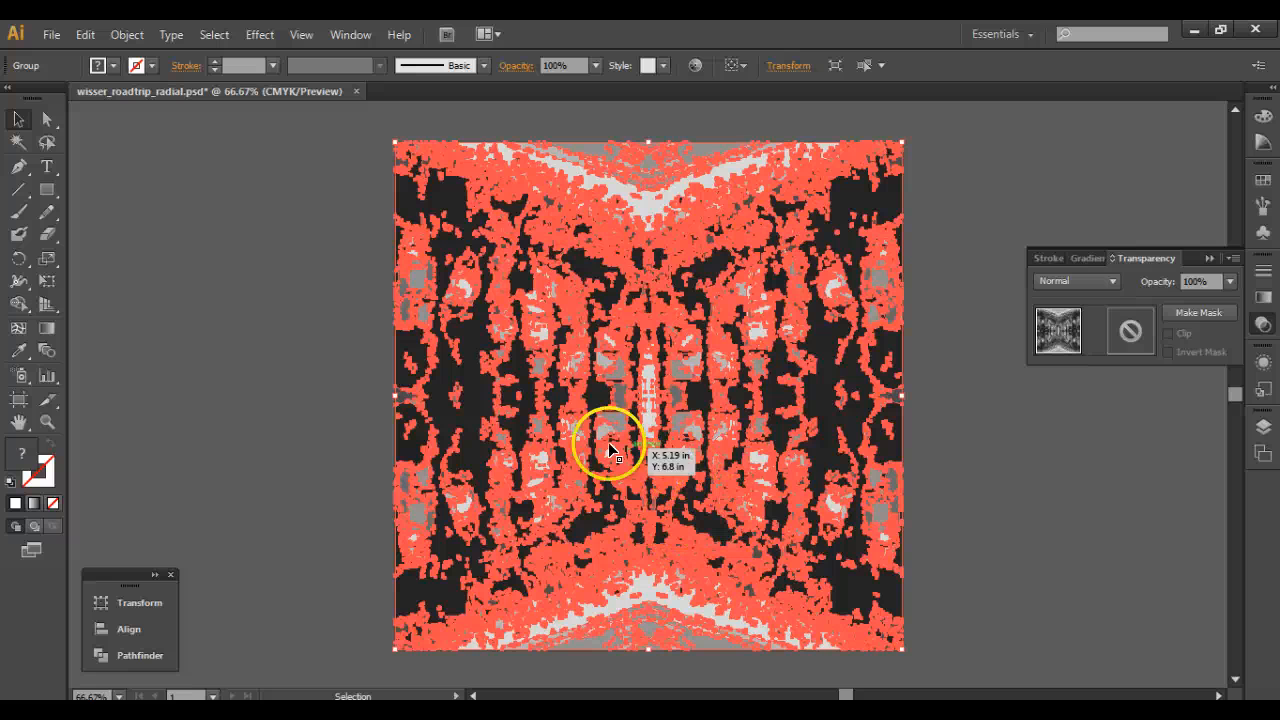
right_click(469, 337)
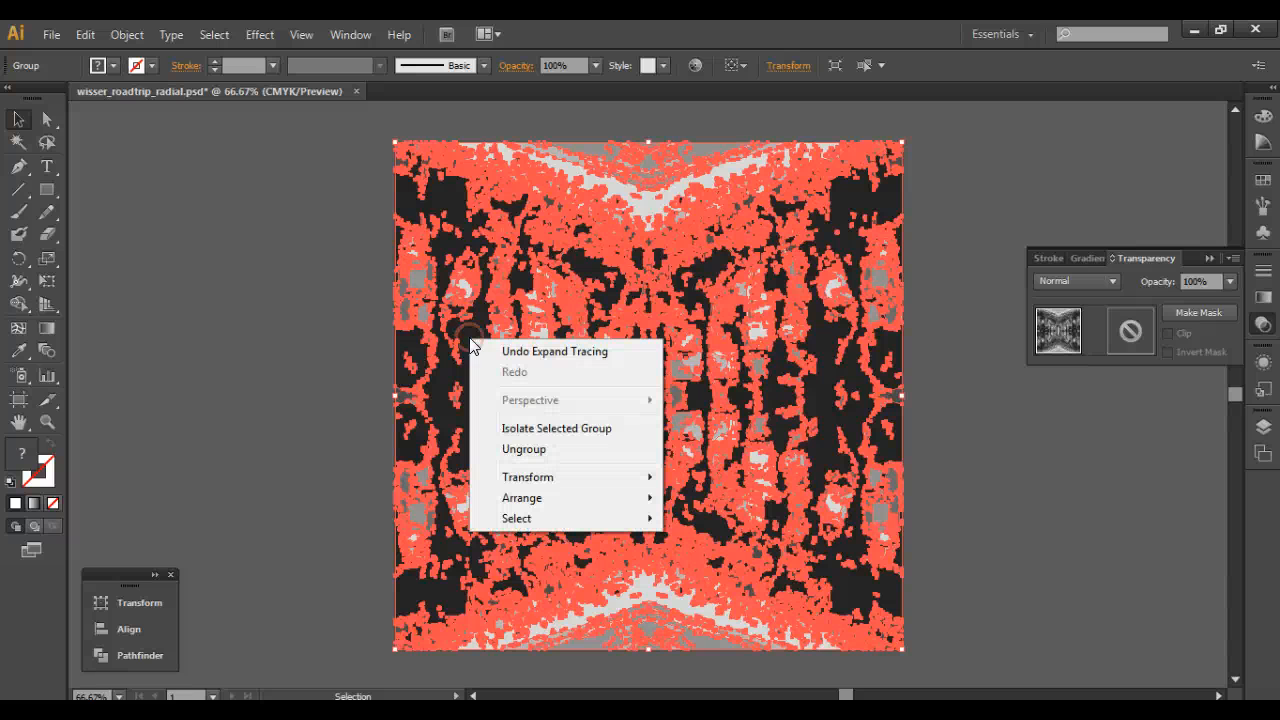
left_click(523, 450)
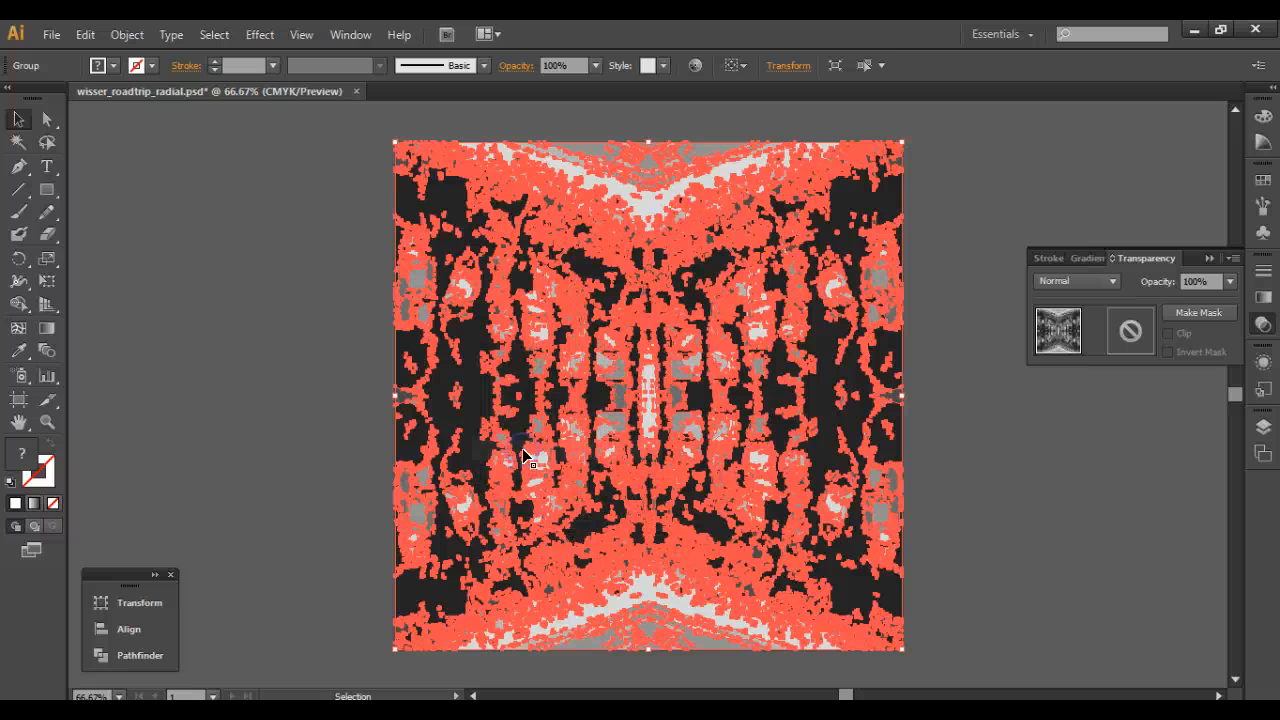
Check the ungrouped artwork by selecting the dark shape along its left side and small gray shapes in the upper light band.
left_click(336, 384)
left_click(466, 383)
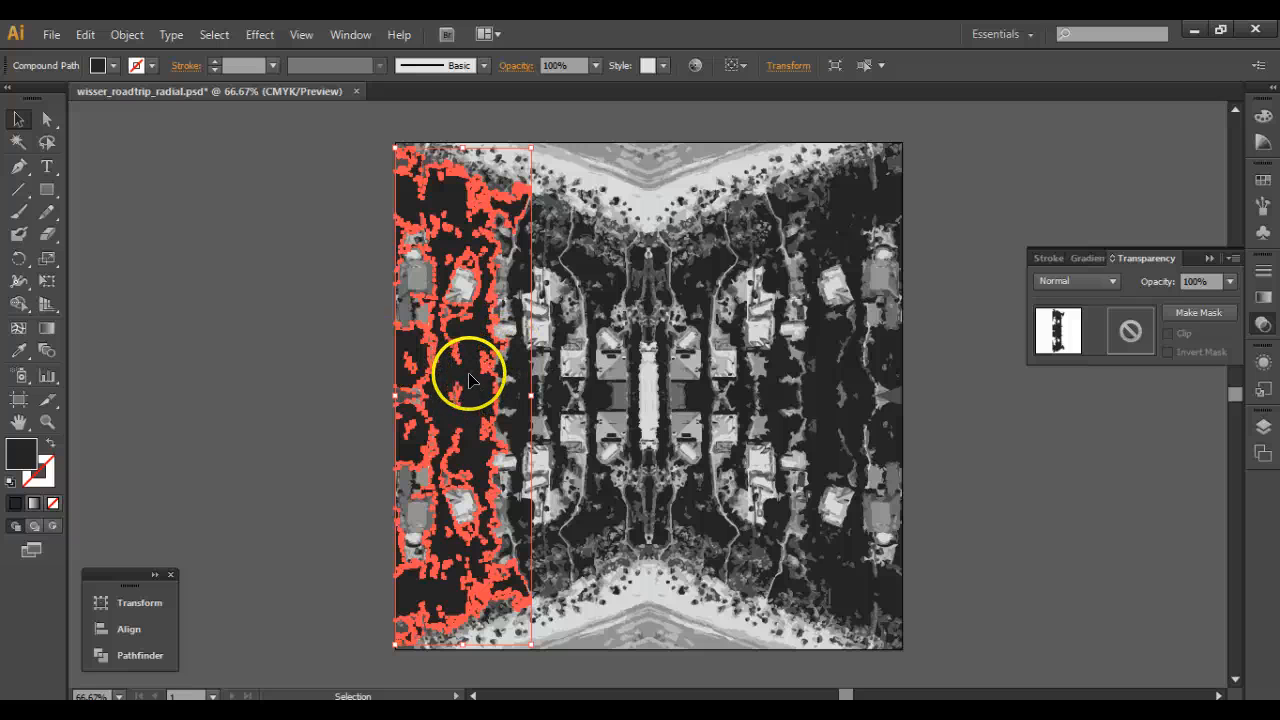
left_click(580, 178)
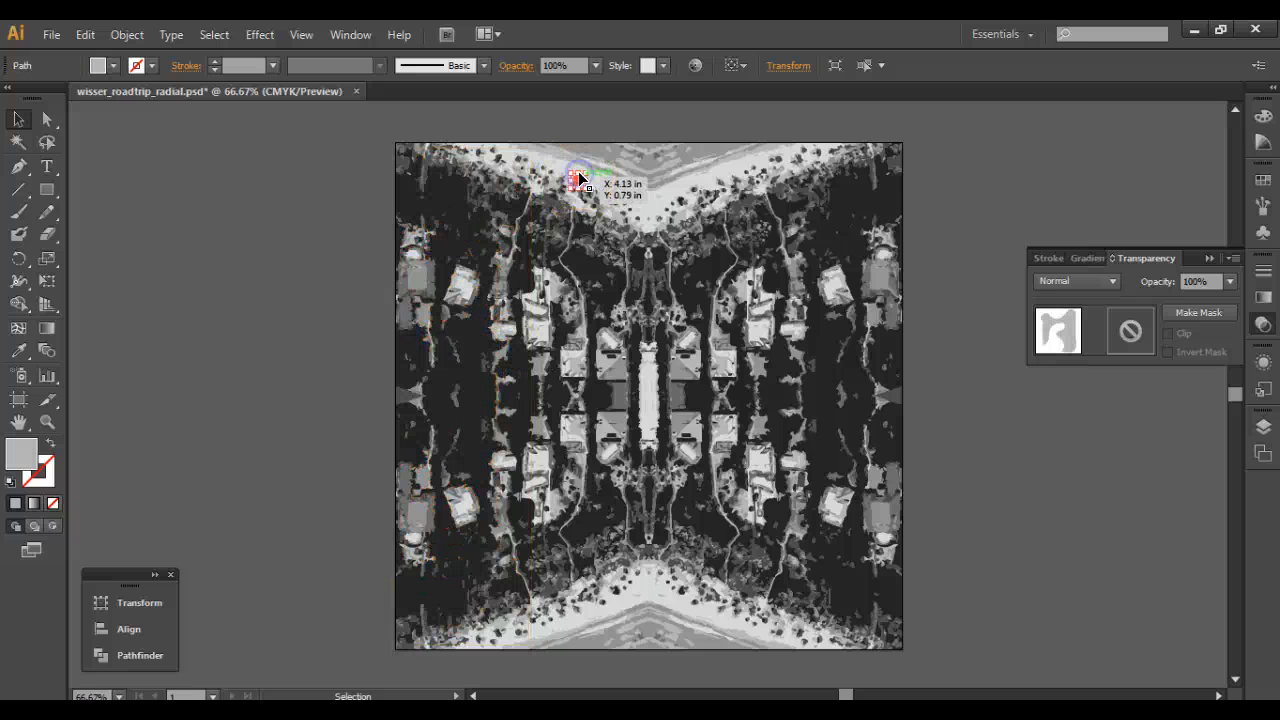
left_click(636, 196)
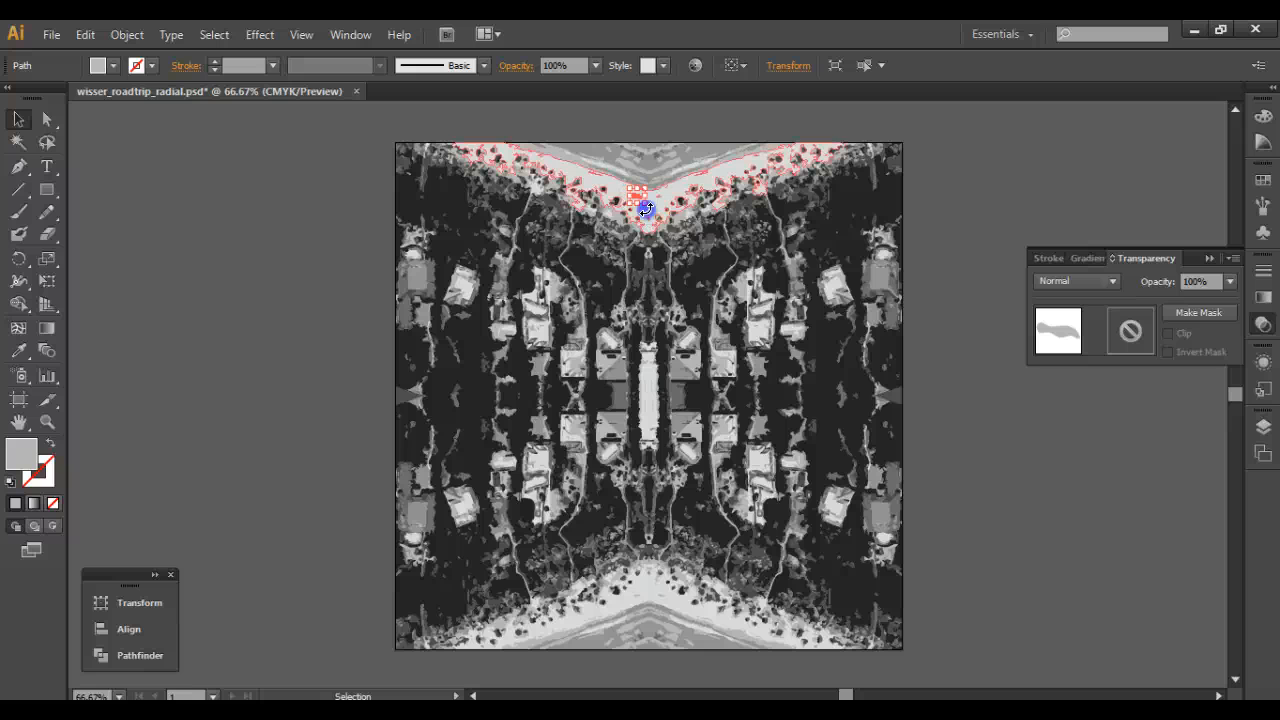
Save the artwork as the Adobe Illustrator file wisser_roadtrip_gray.ai, replacing the existing file and keeping the Illustrator CS6 options.
left_click(49, 36)
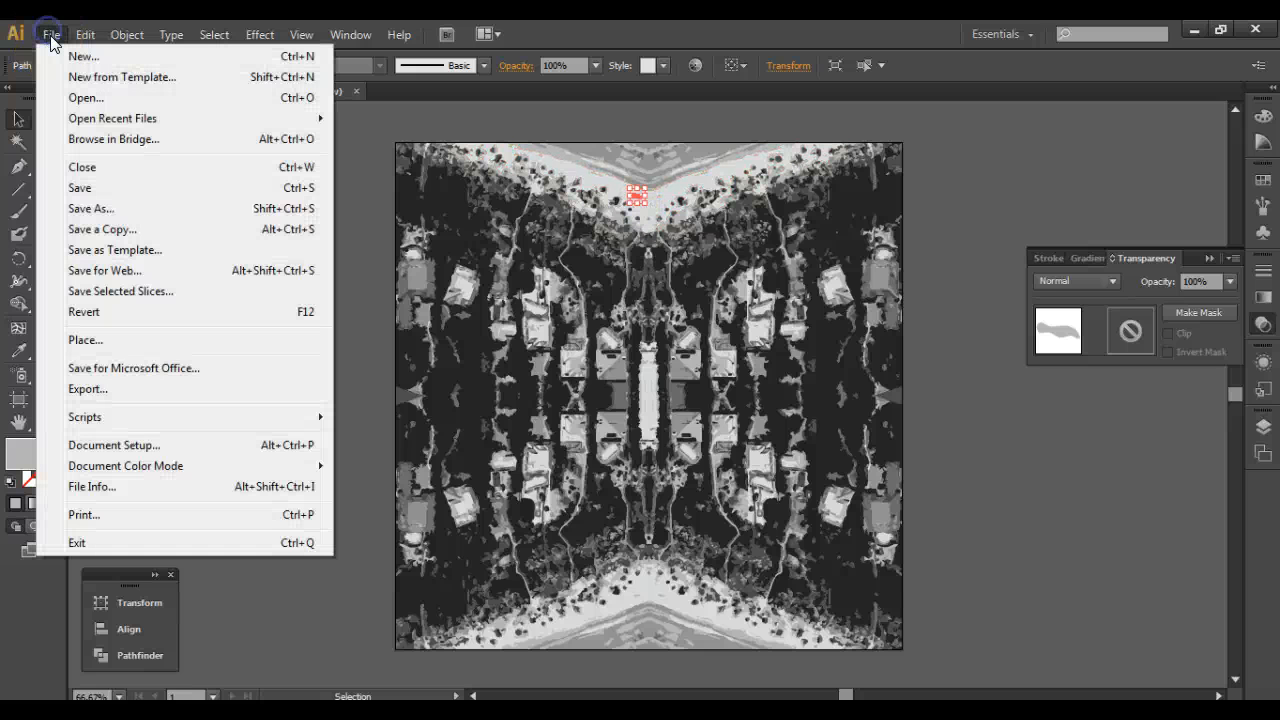
left_click(101, 210)
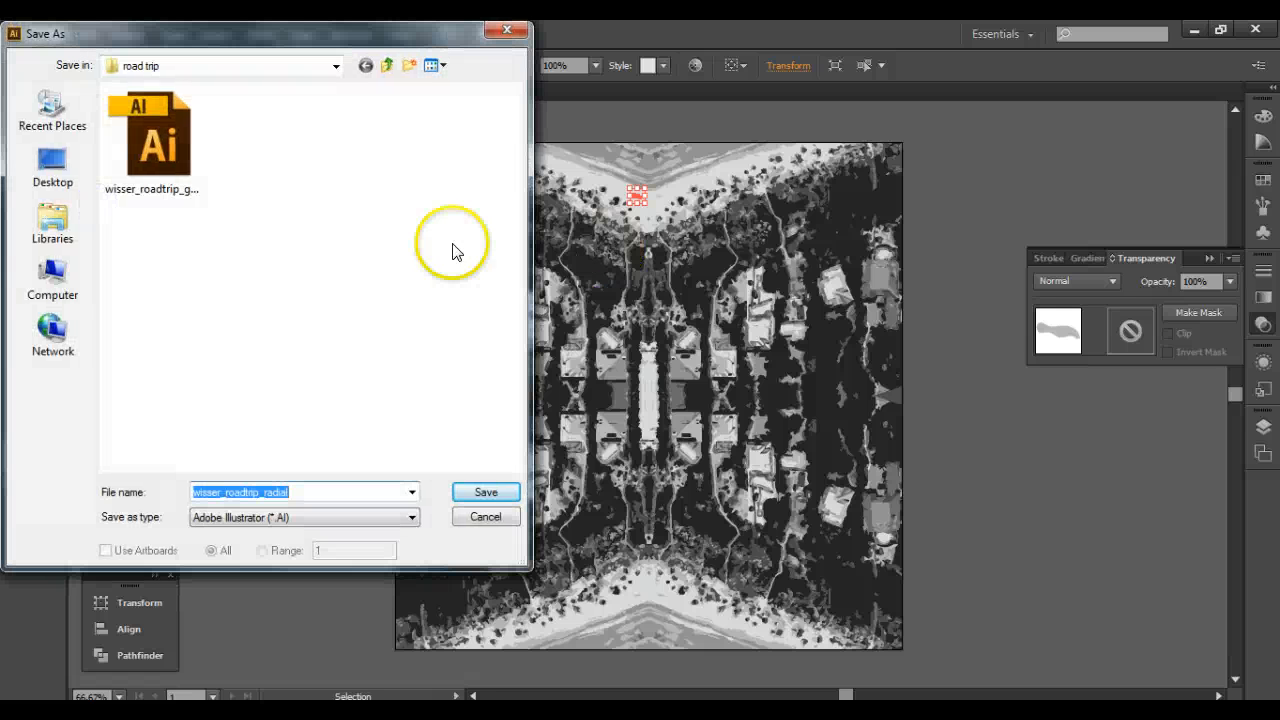
left_click(155, 149)
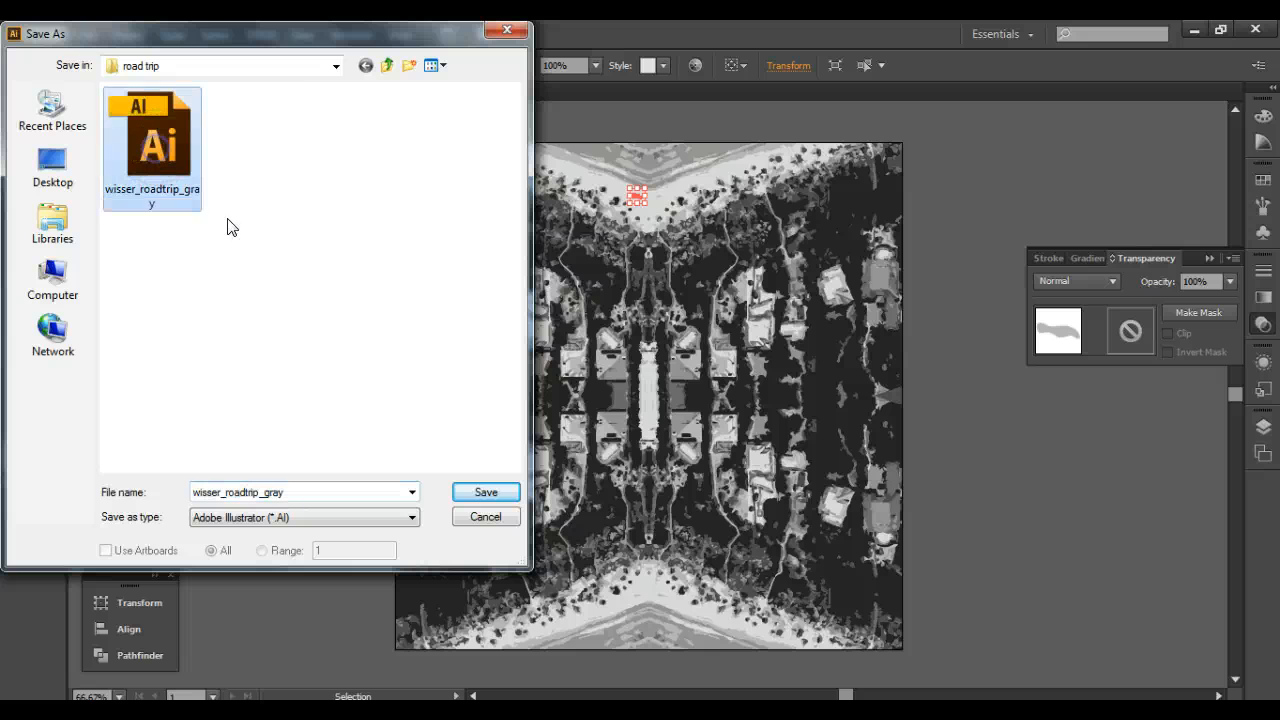
left_click(486, 490)
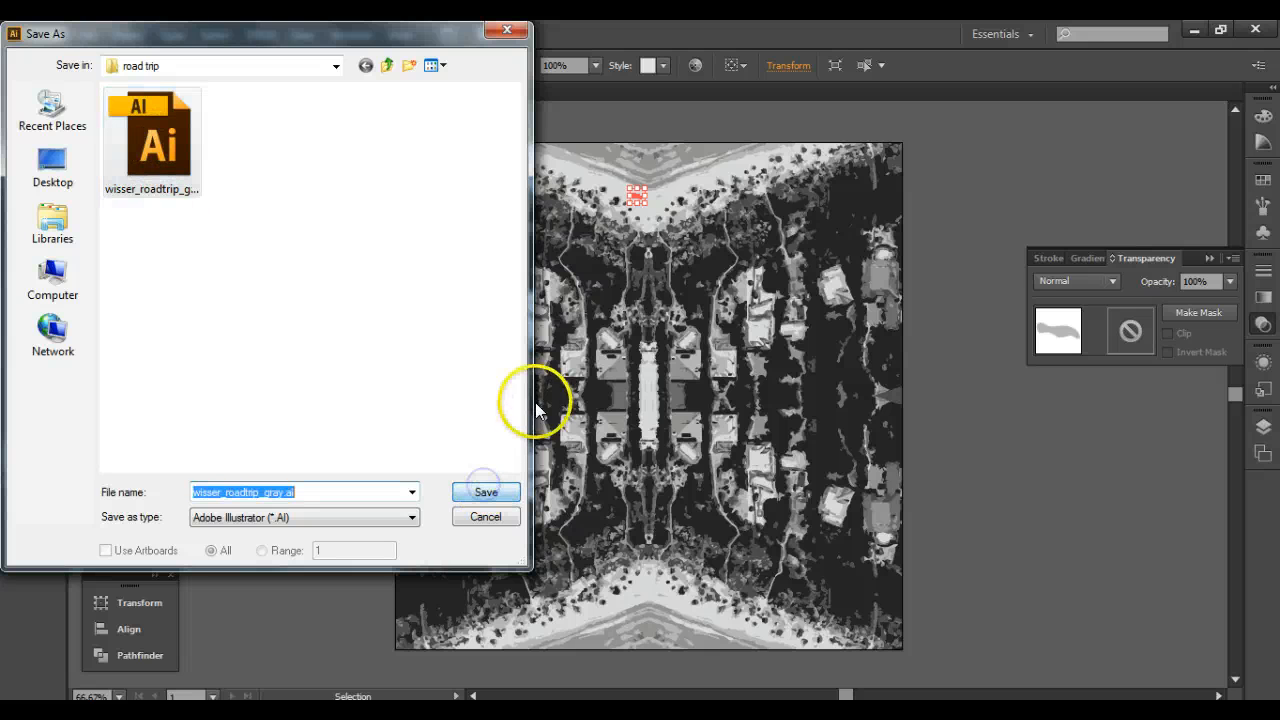
left_click(486, 490)
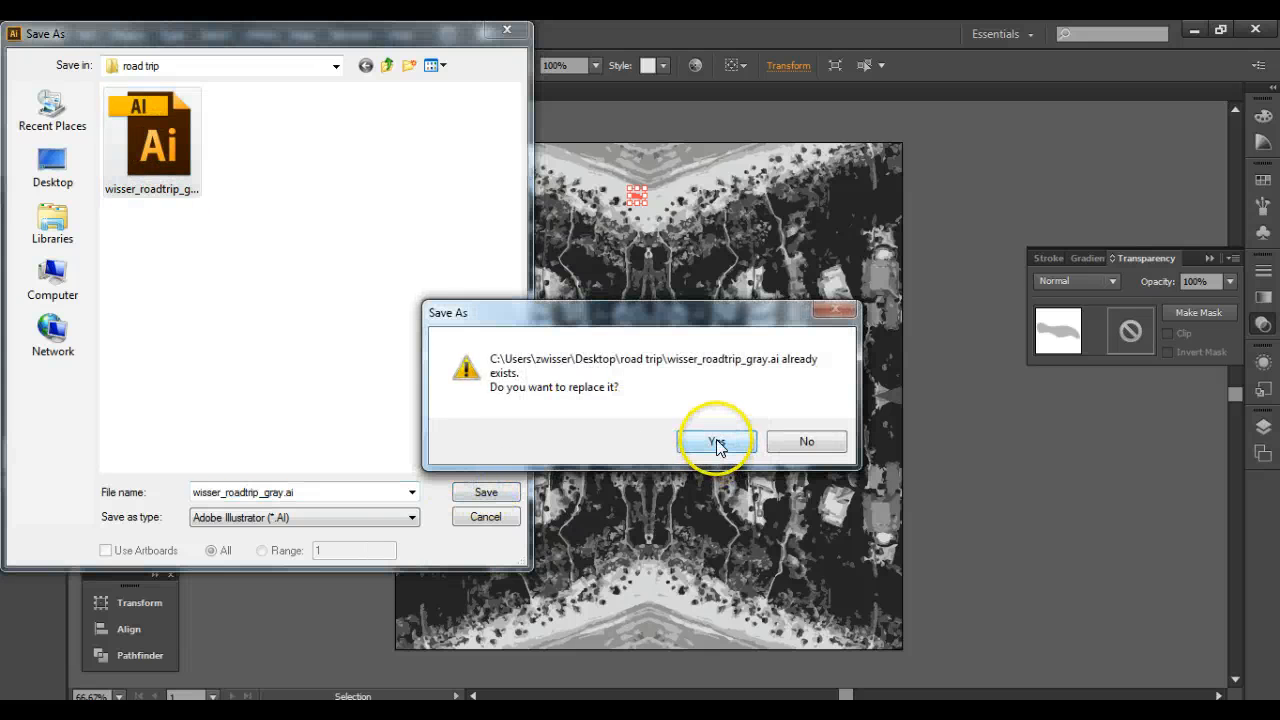
left_click(714, 439)
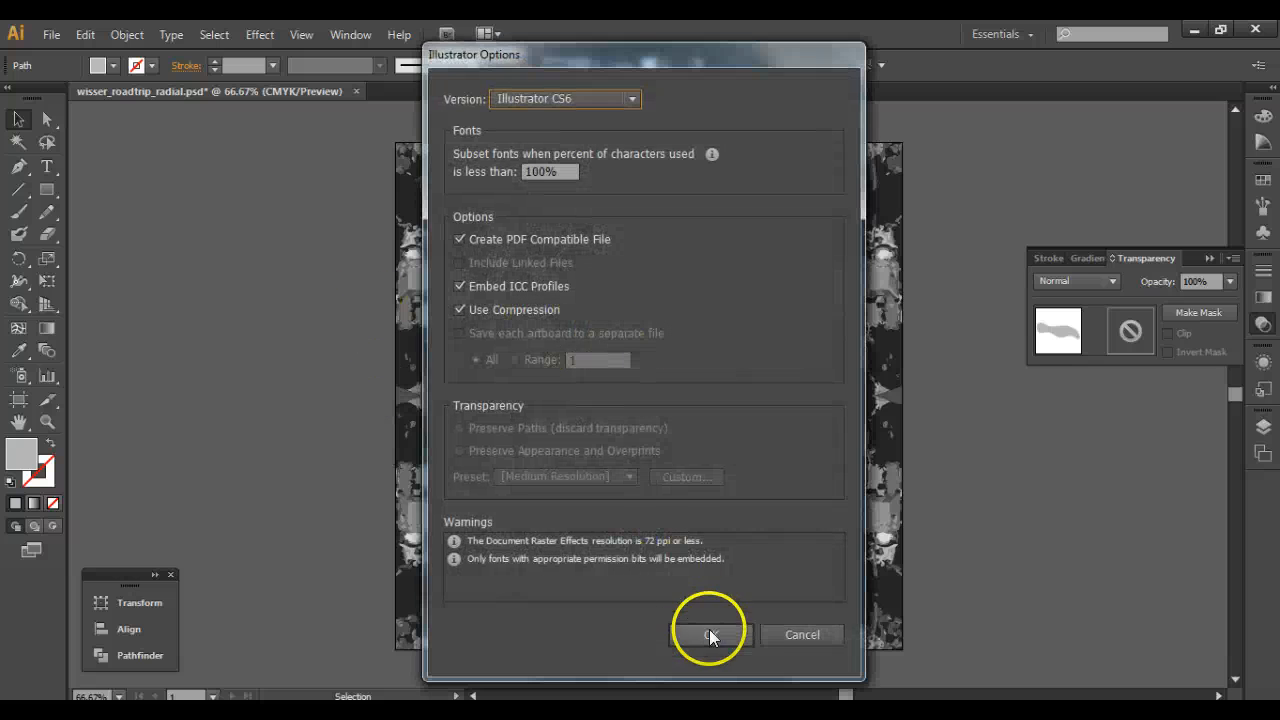
left_click(710, 635)
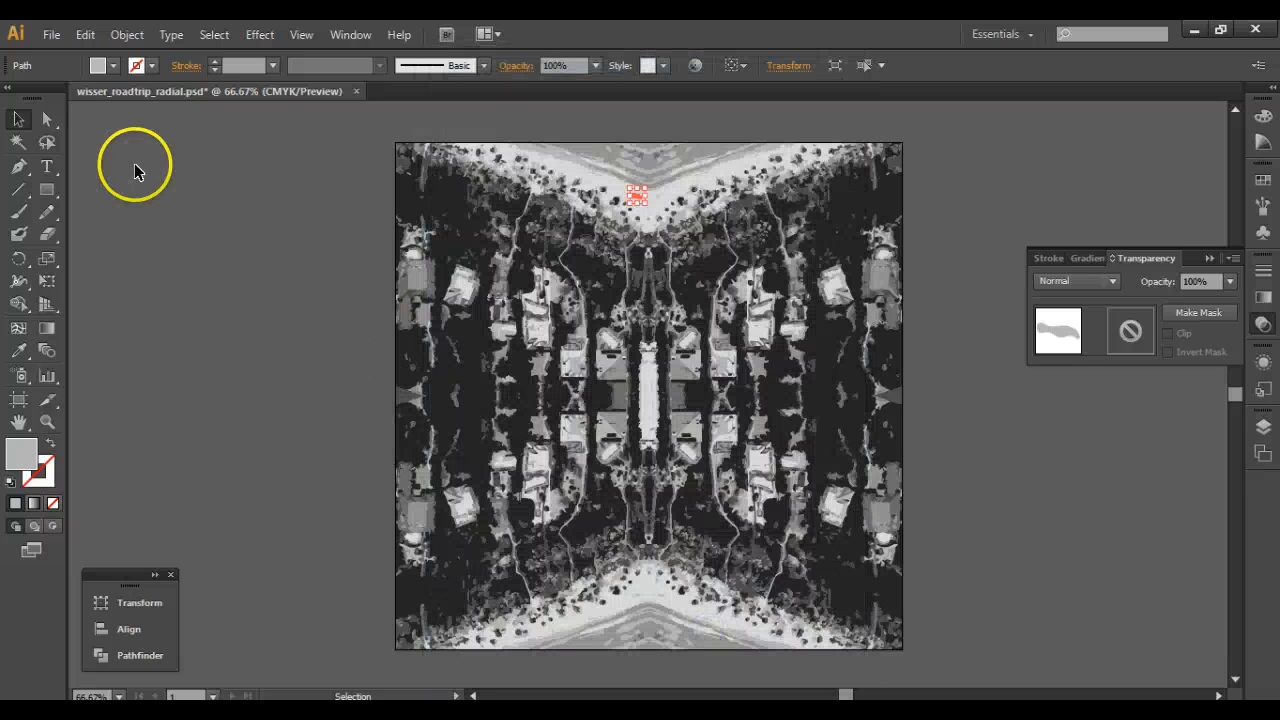
Clear the current selection and select the large dark compound shape along the artwork's left side.
left_click(304, 232)
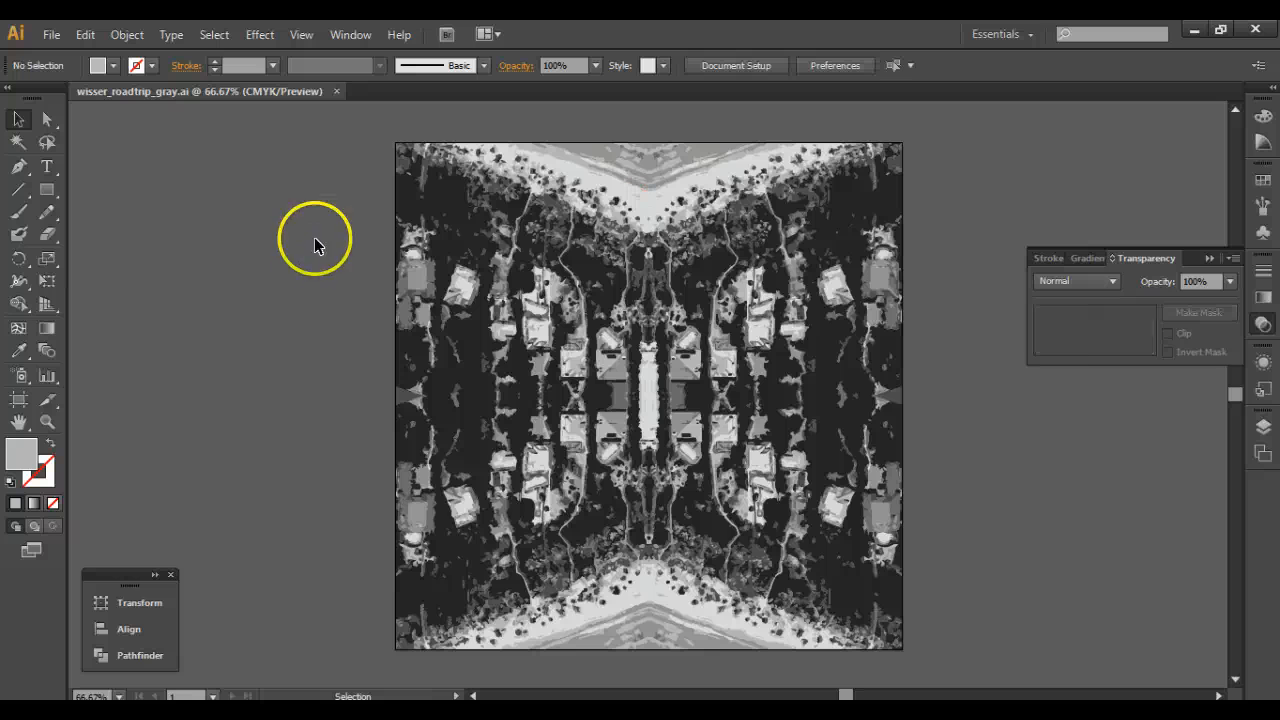
left_click(443, 395)
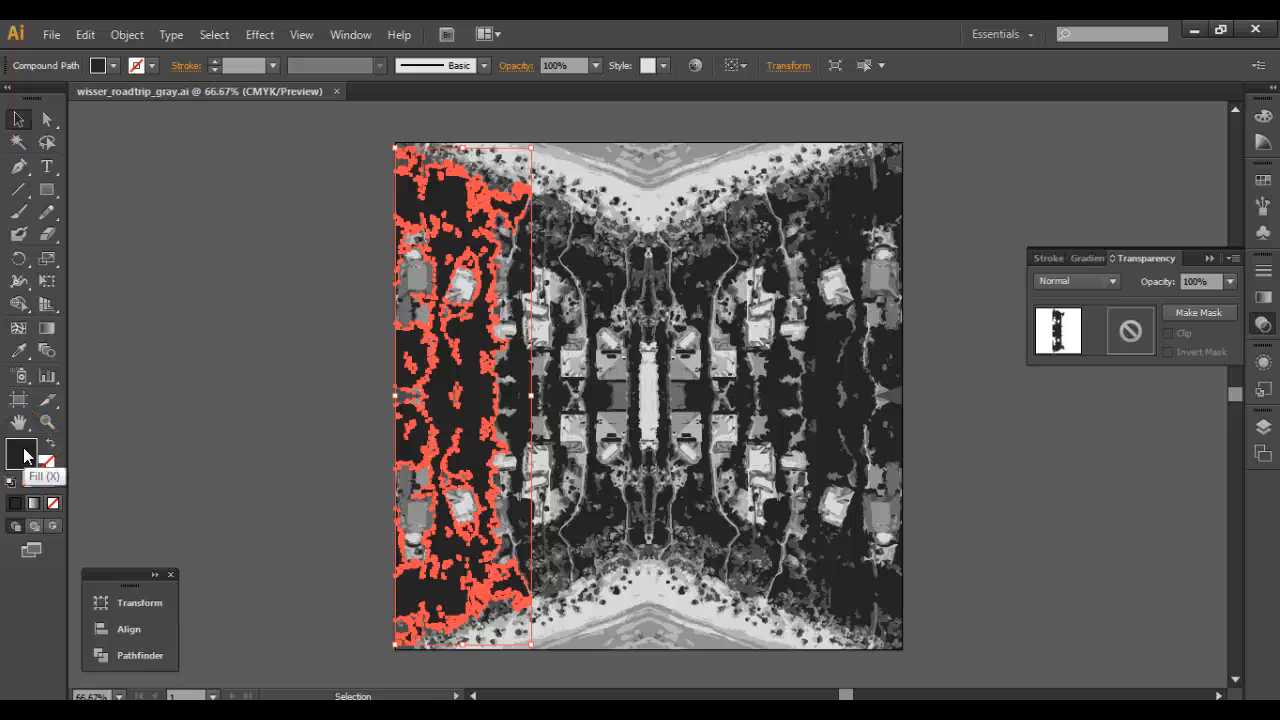
left_click(491, 414)
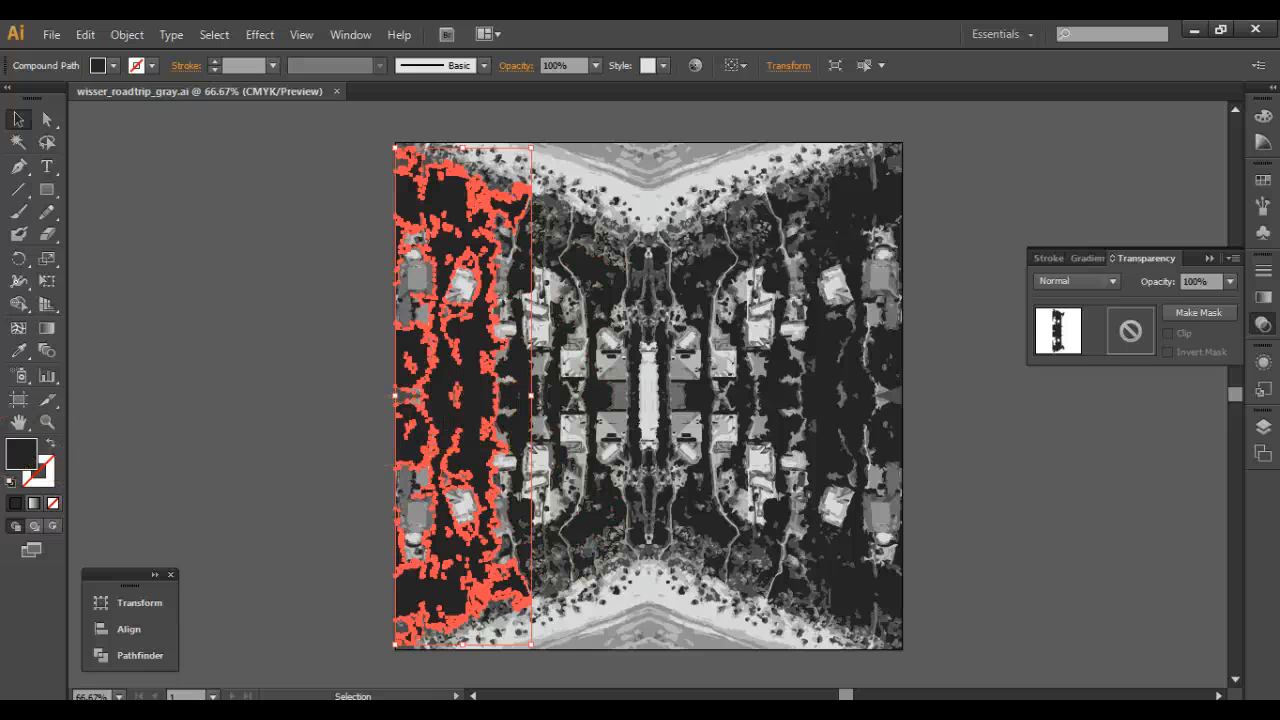
Try a muted violet fill on the selected dark shape along the left side.
left_click(20, 456)
double_click(16, 456)
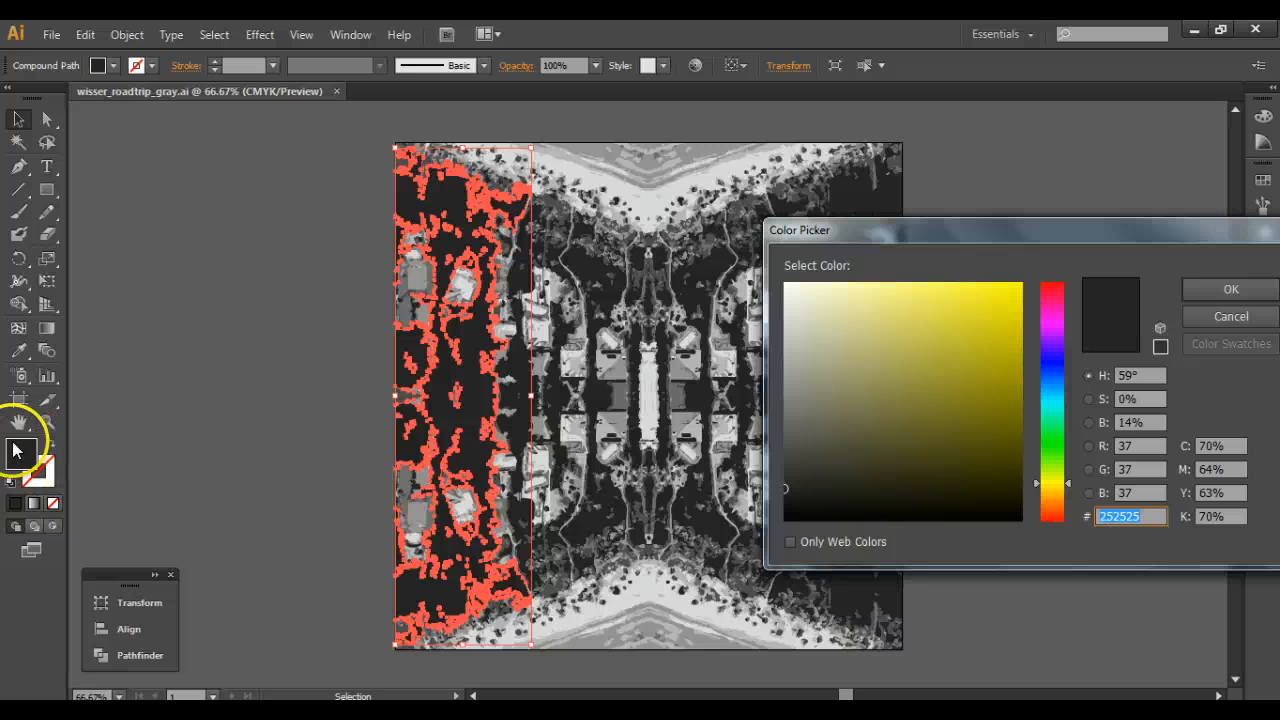
left_click(1050, 352)
left_click_drag(917, 349, 897, 324)
left_click(1231, 289)
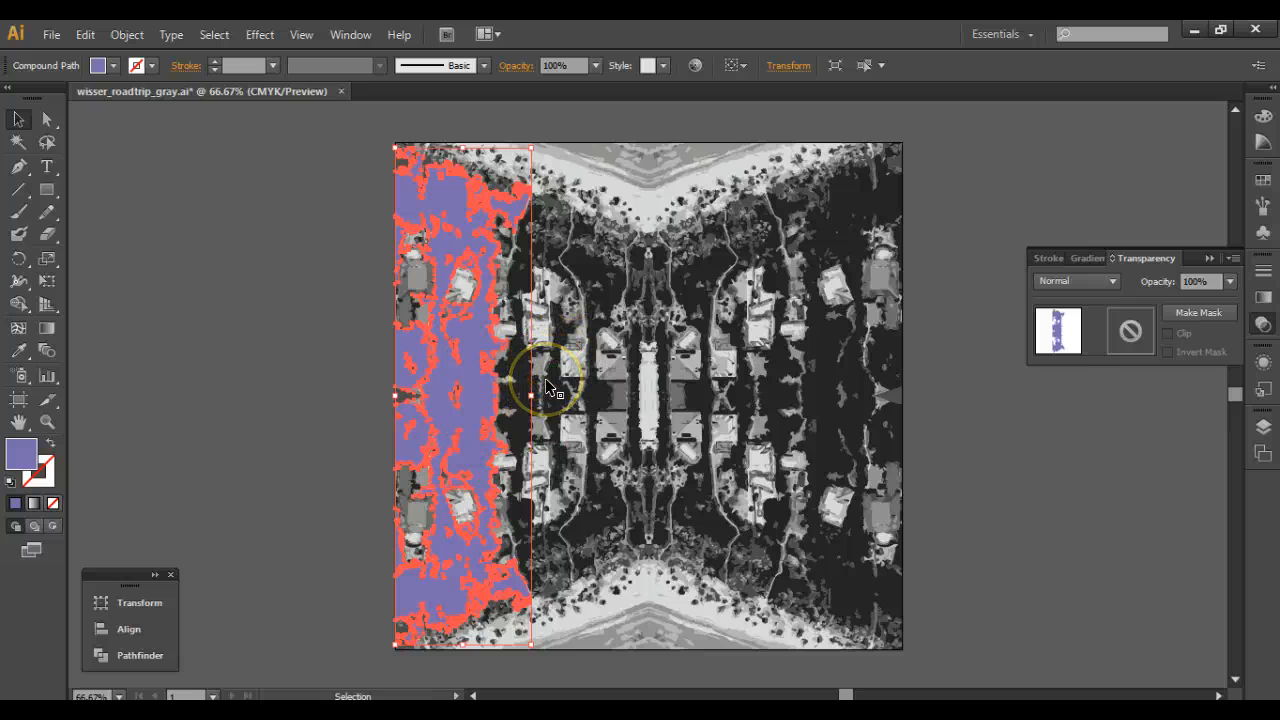
Undo the violet fill on the left shape.
left_click(512, 343, "shift")
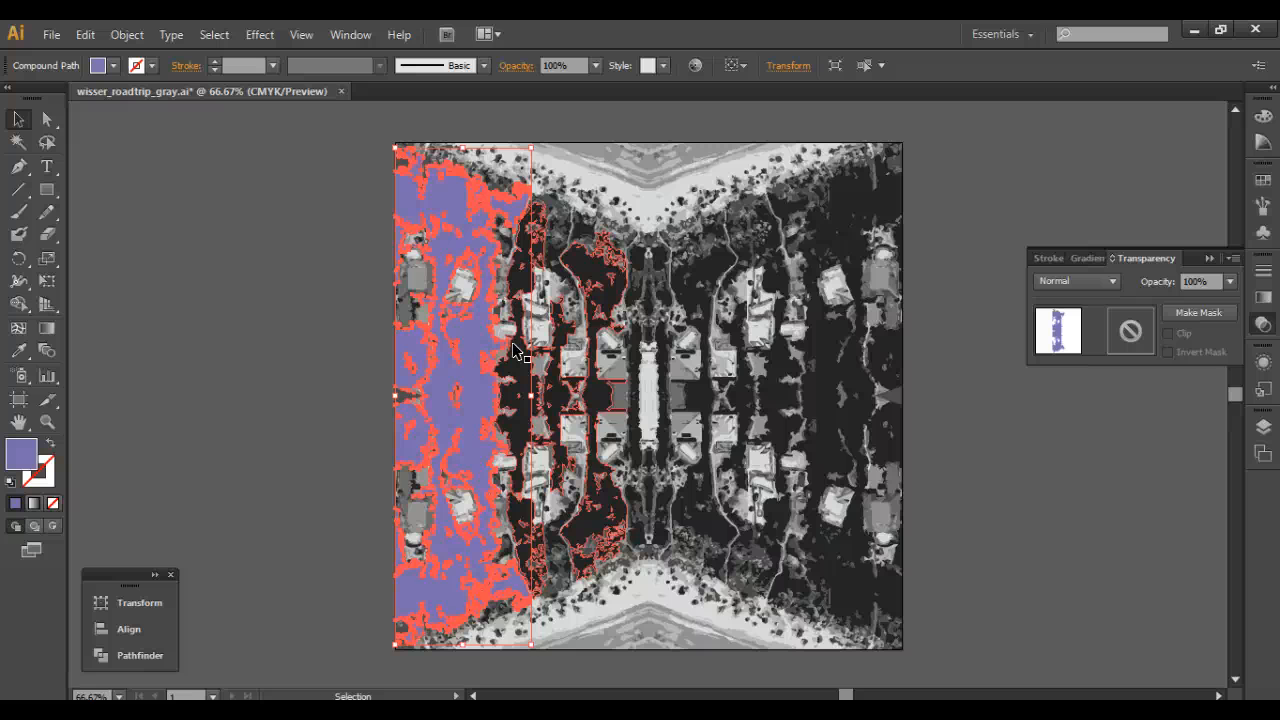
key("a")
key("ctrl+z")
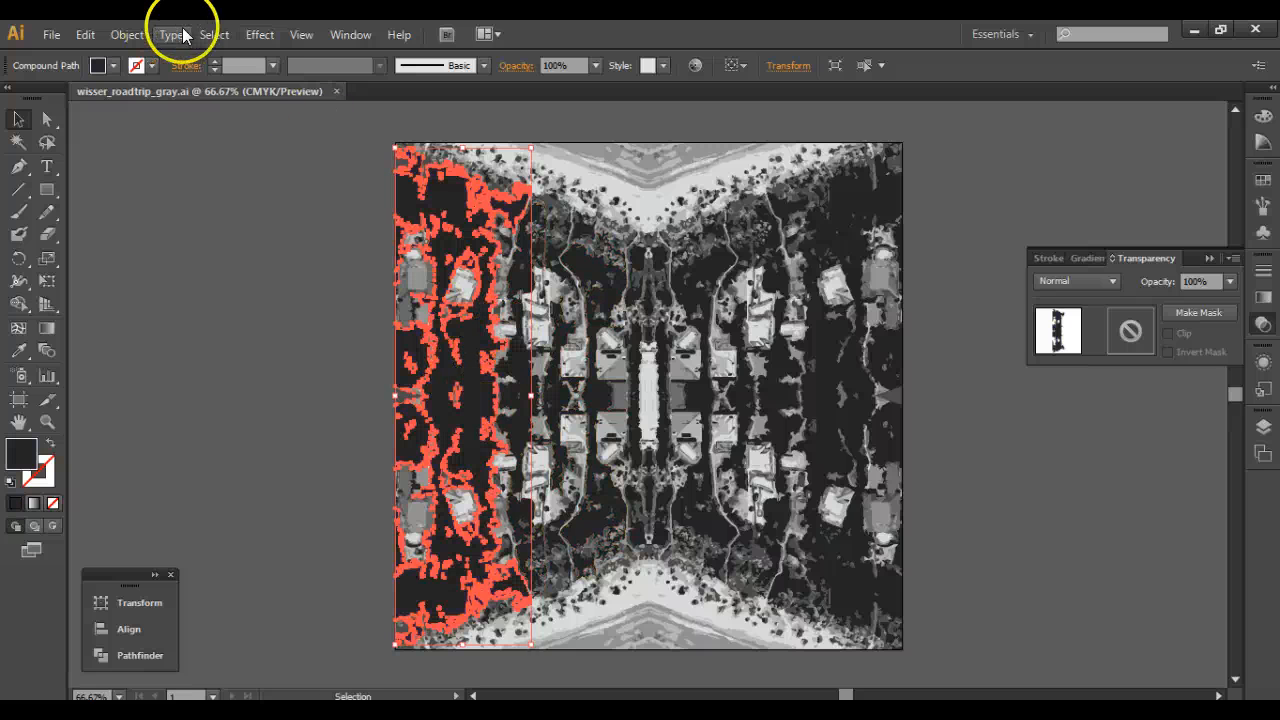
Select every shape sharing the left shape's dark fill color and recolor them all purple, hex 6A31B5.
left_click(216, 36)
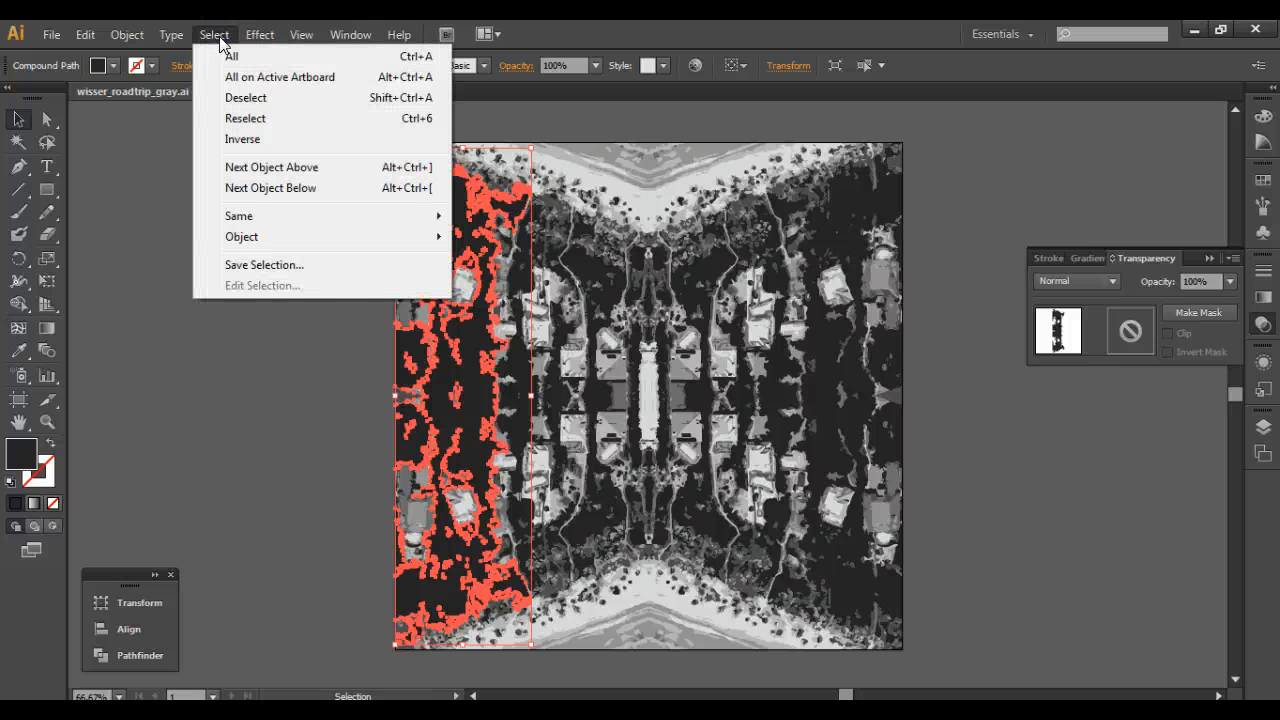
mouse_move(252, 222)
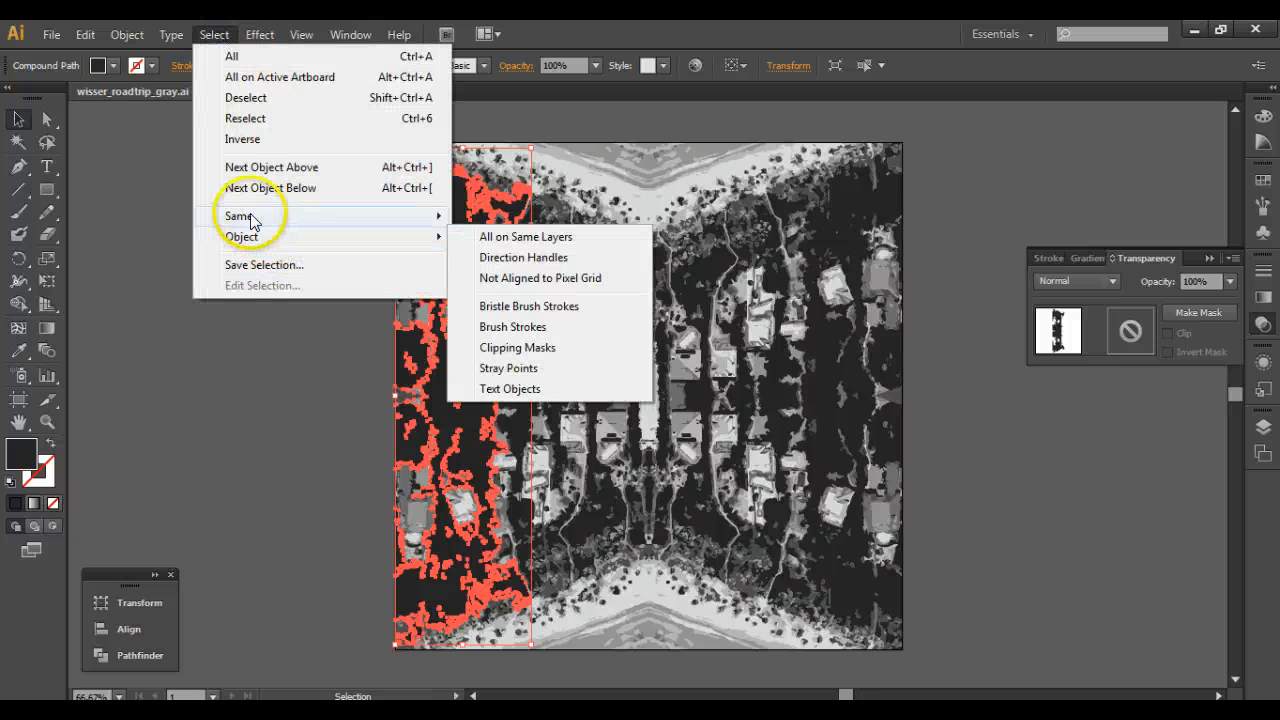
left_click(495, 298)
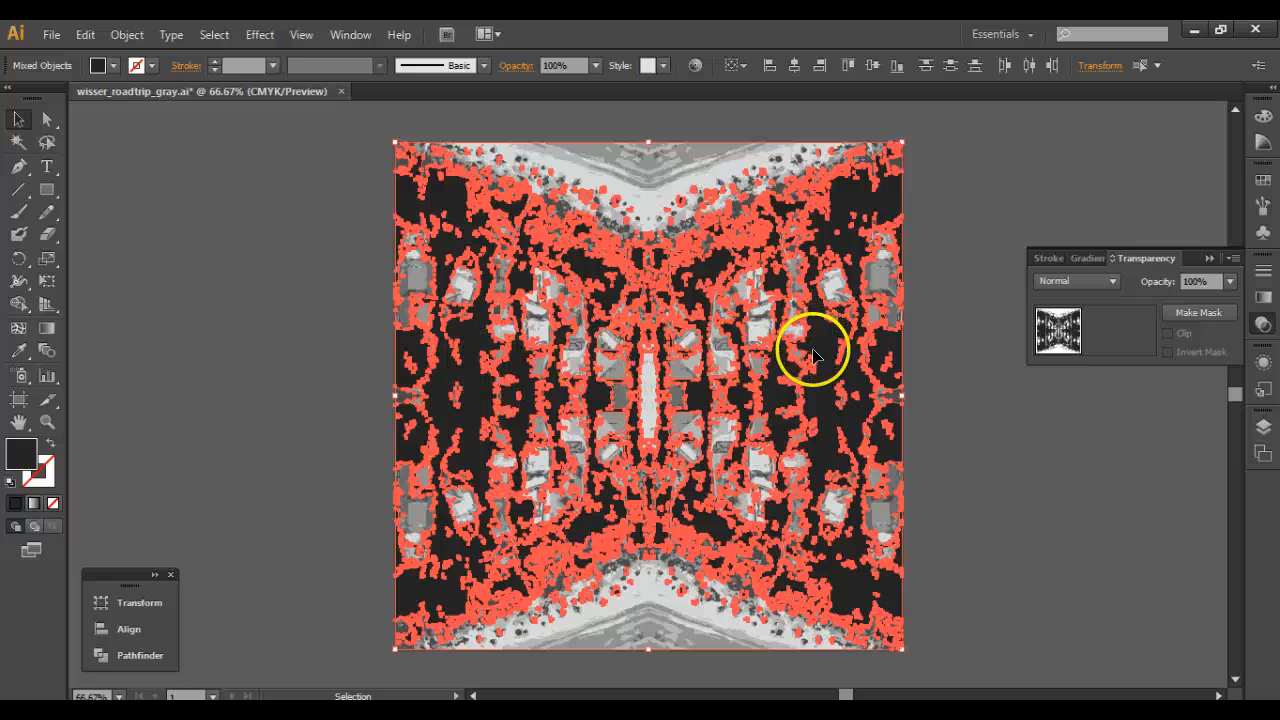
double_click(21, 450)
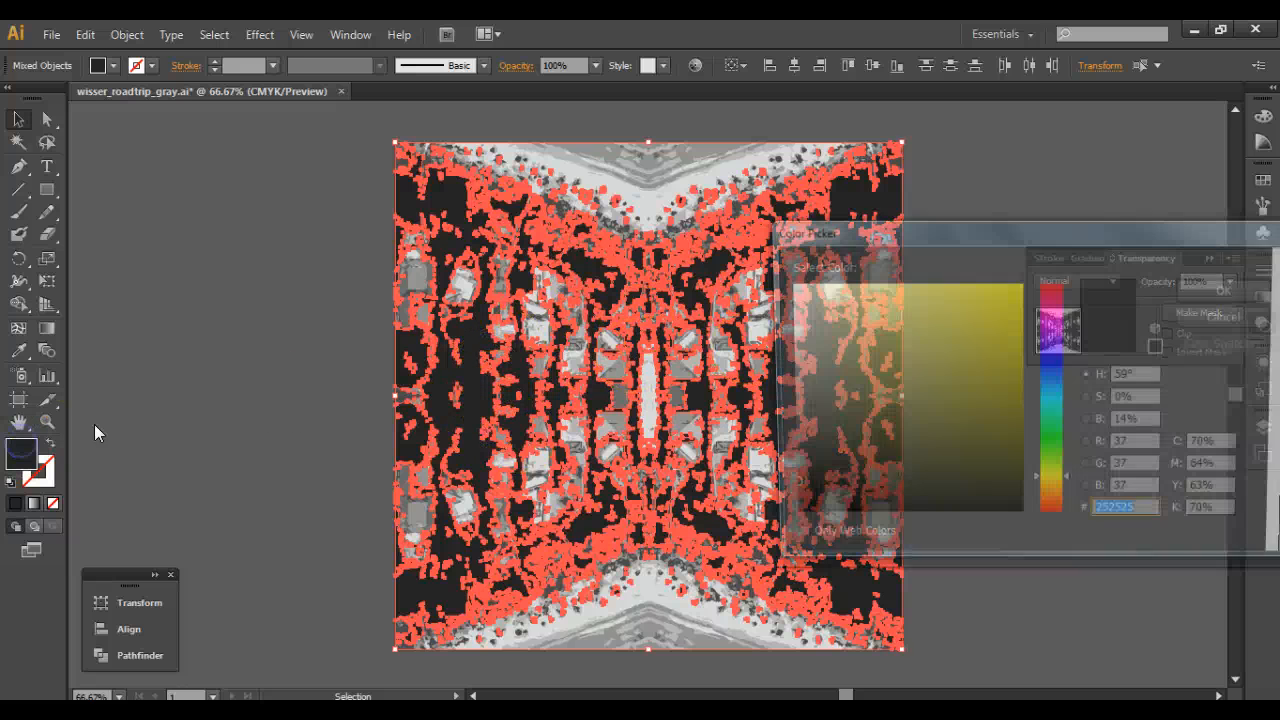
left_click(1059, 333)
left_click(957, 349)
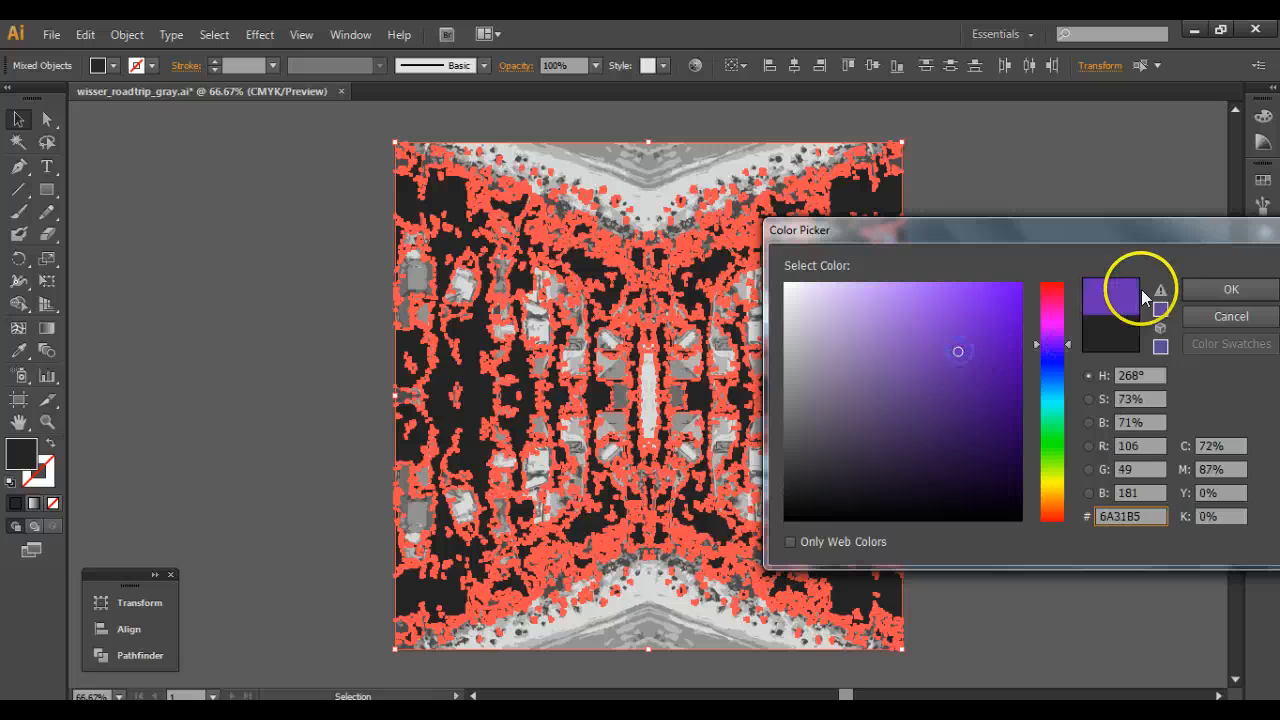
left_click(1200, 289)
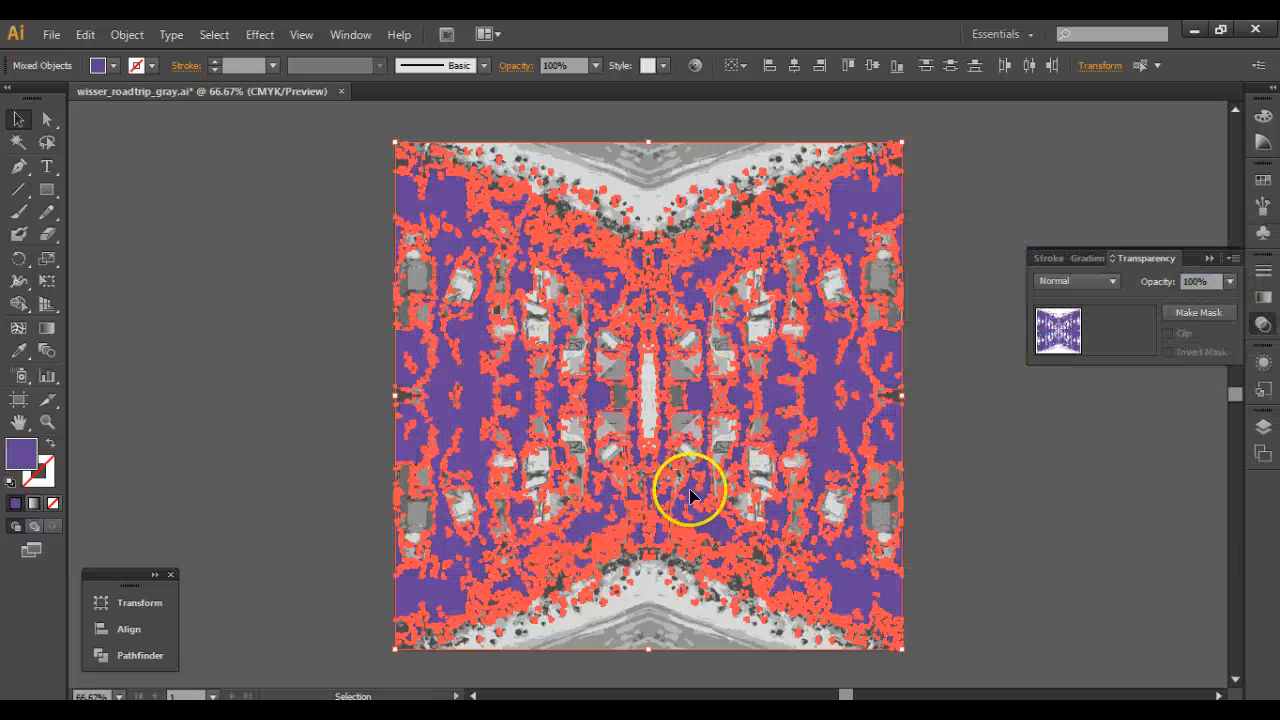
Select the light gray shape in the upper V-shaped band of the artwork.
left_click(613, 190)
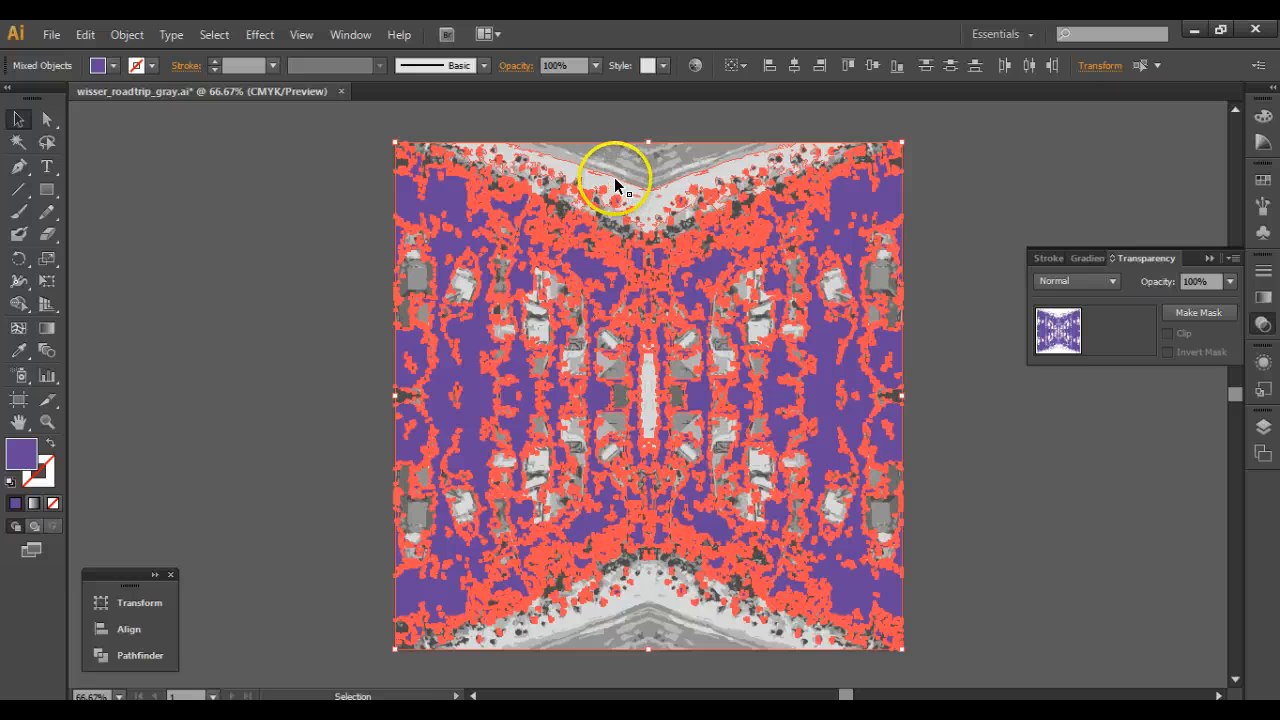
left_click_drag(614, 177, 615, 175)
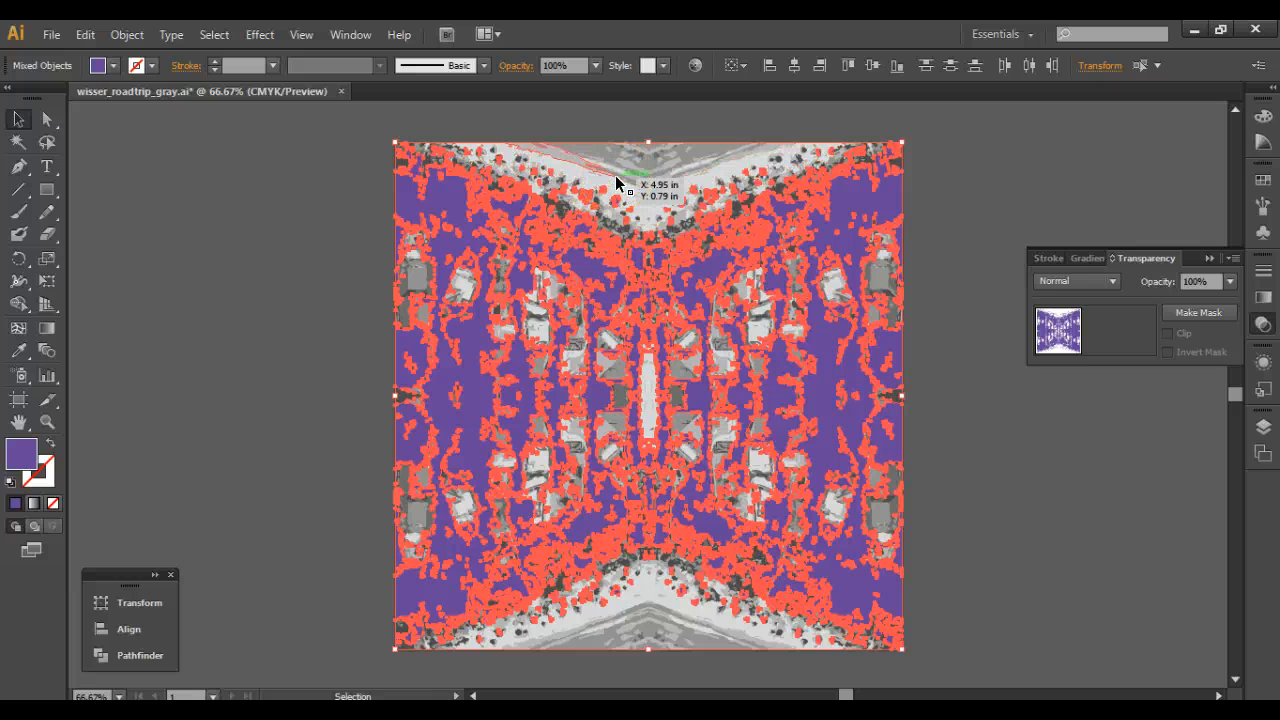
left_click(628, 193)
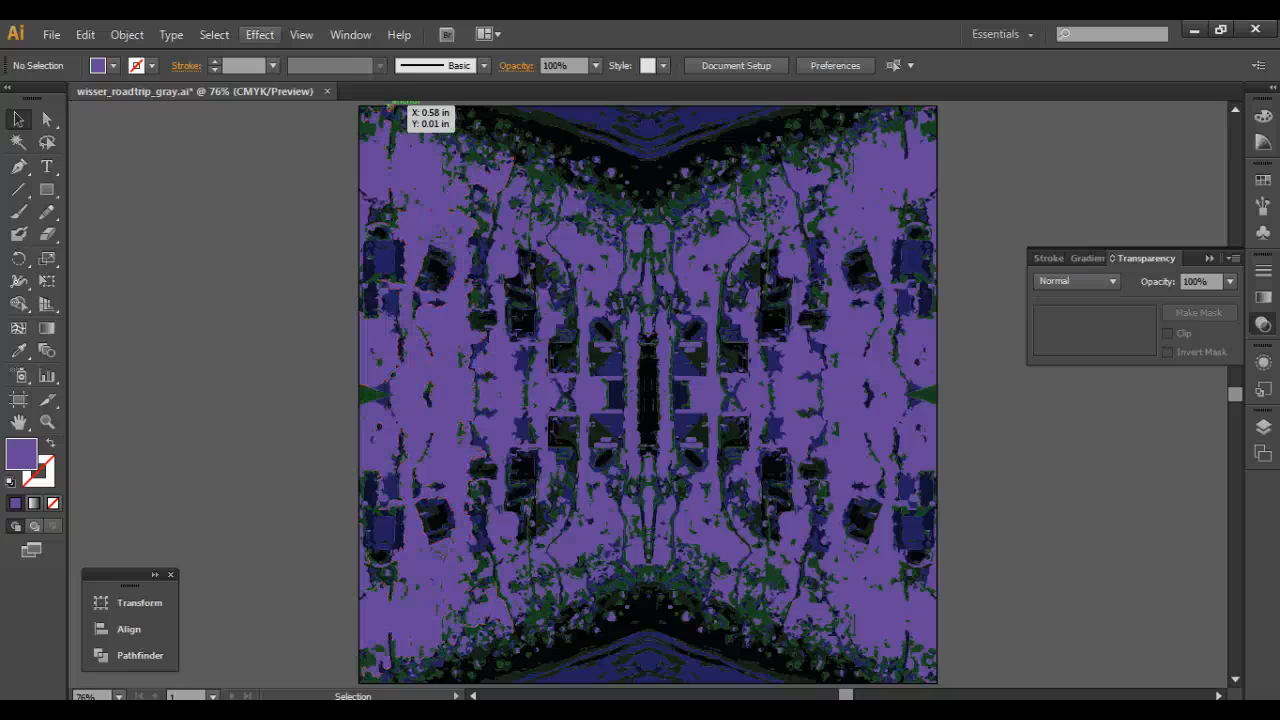
Save the recolored artwork in the road trip folder as the Adobe Illustrator file wisser_roadtrip_my color.ai with the offered Illustrator options.
left_click(50, 35)
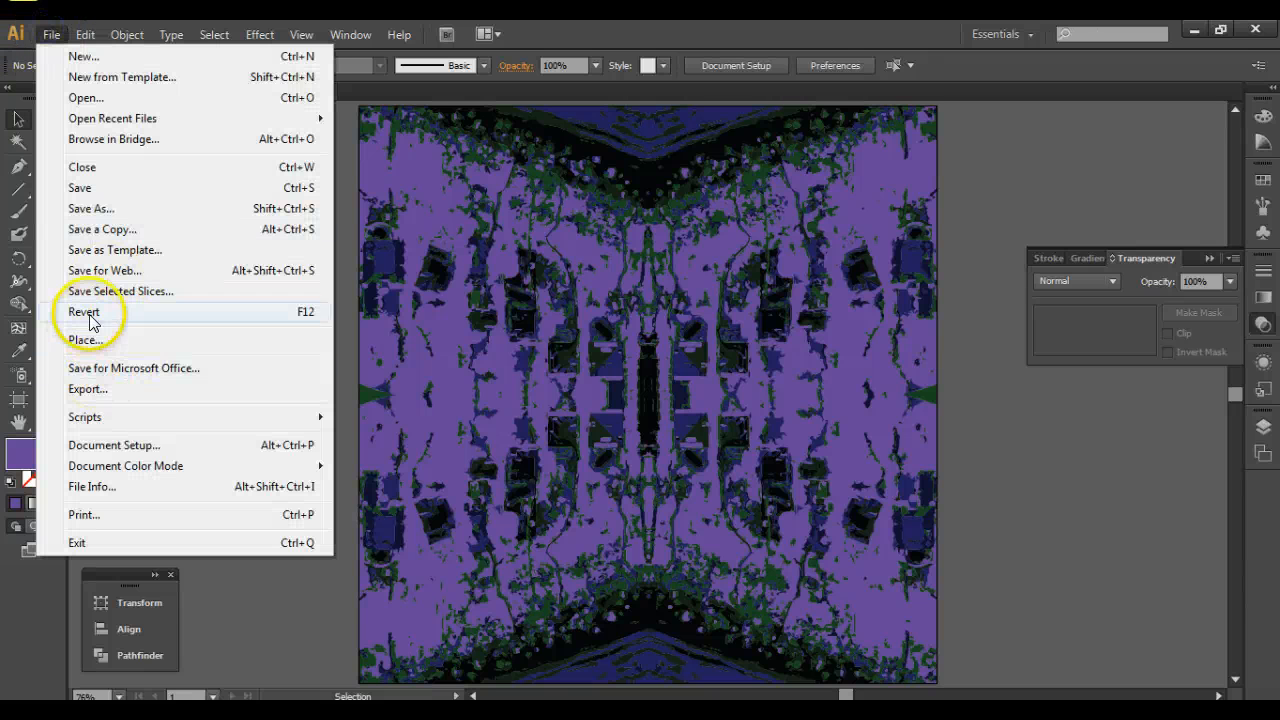
left_click(88, 208)
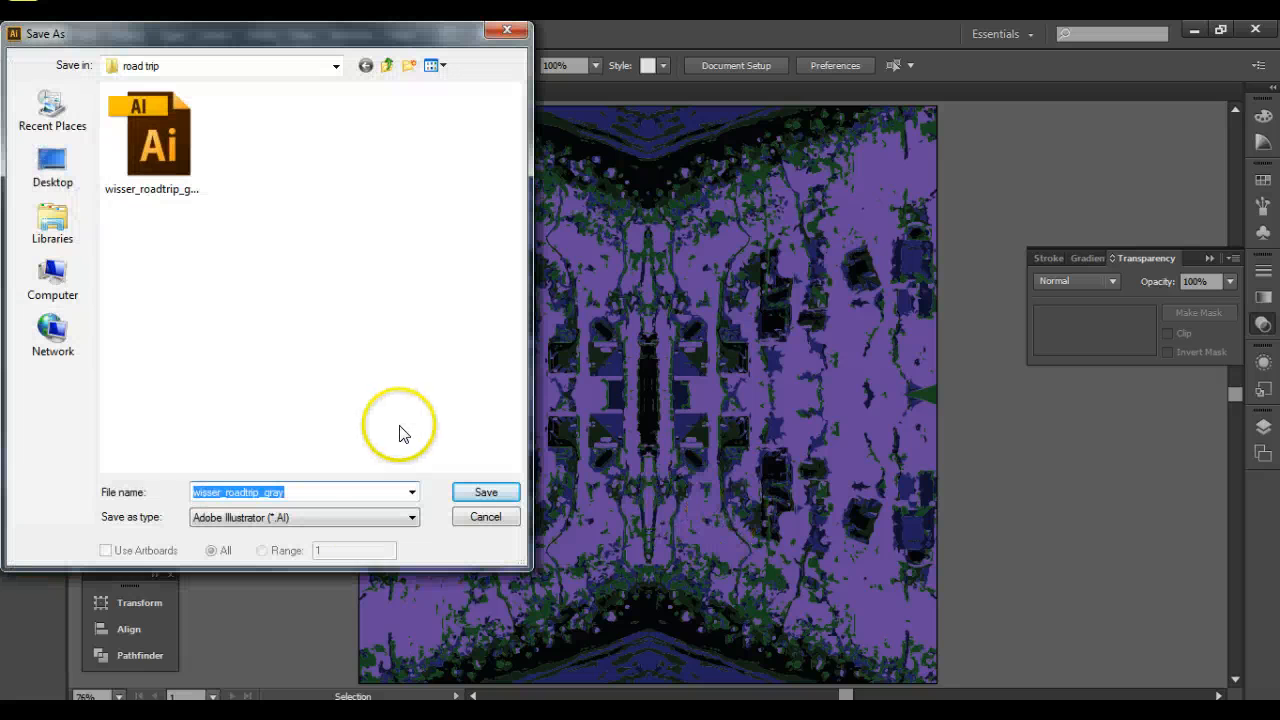
left_click(303, 488)
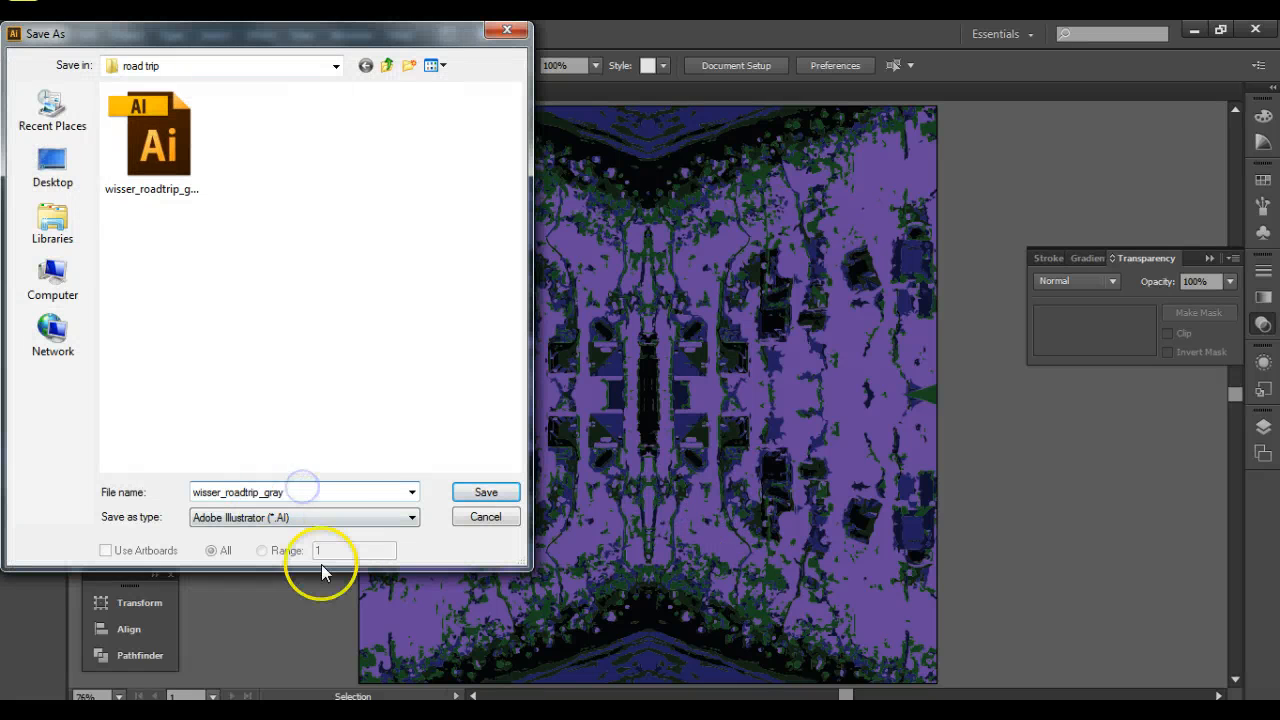
key("BackSpace")
key("BackSpace")
key("BackSpace")
key("BackSpace")
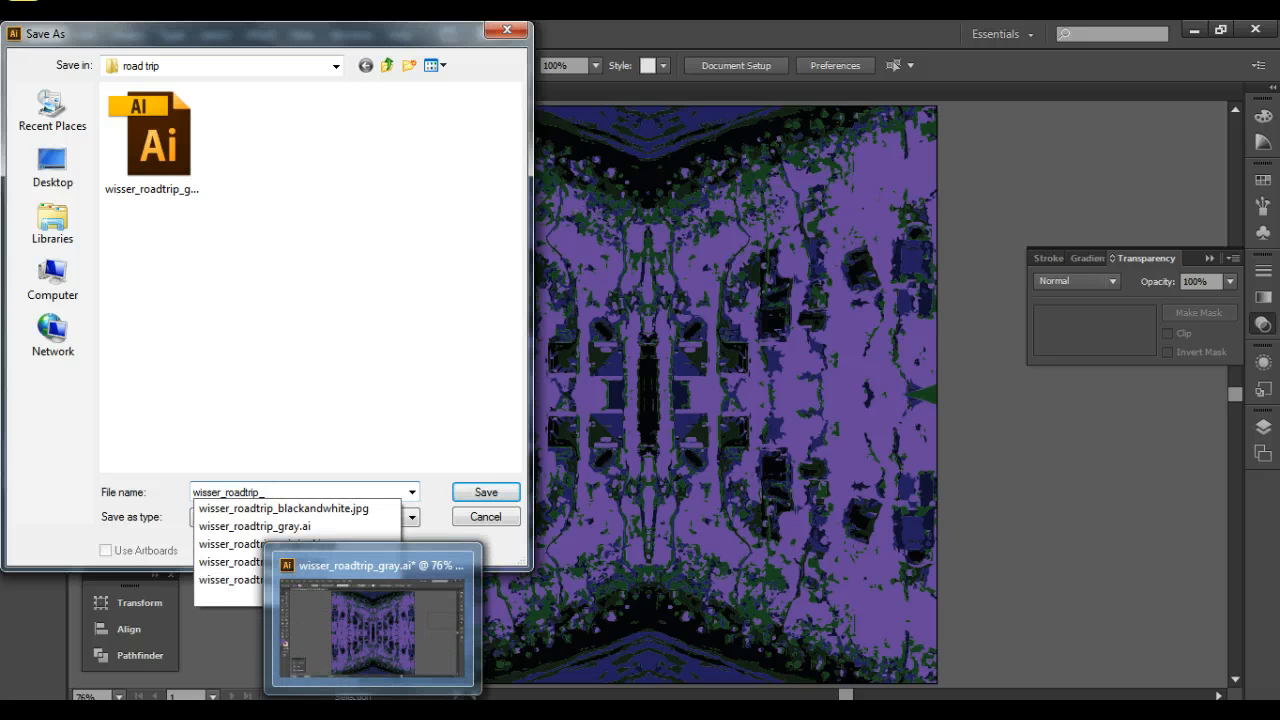
type("my color")
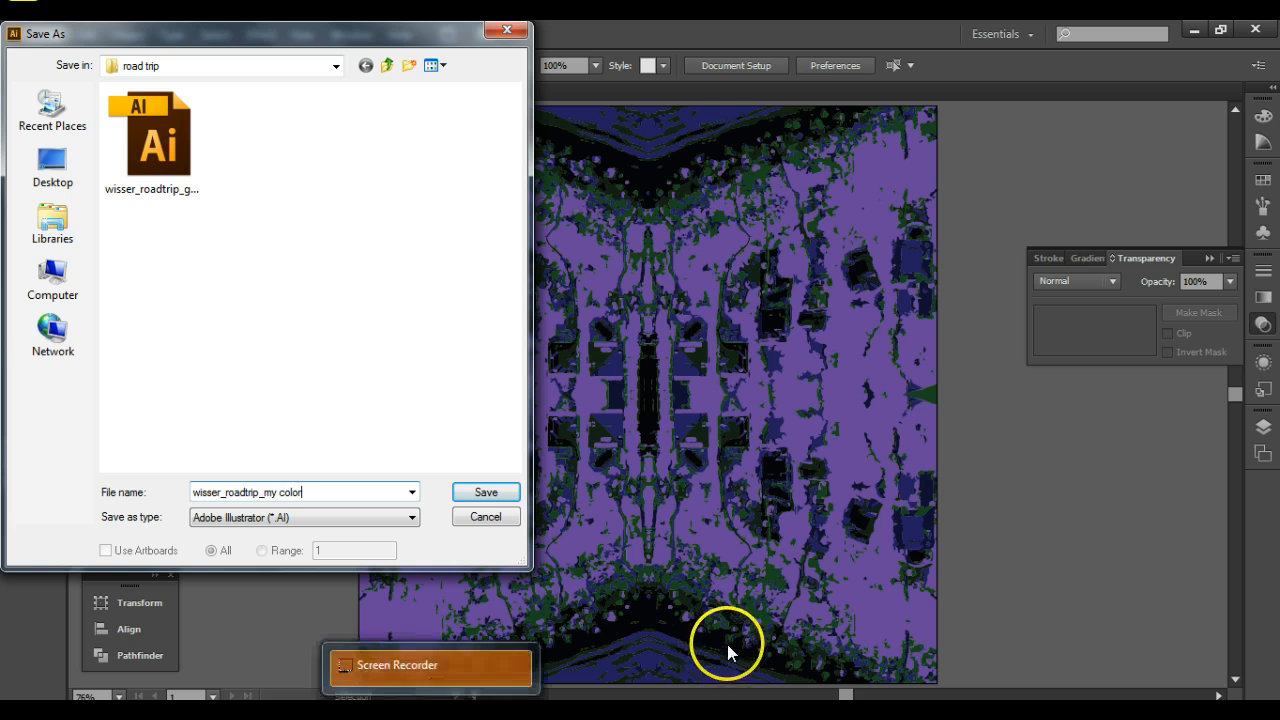
left_click(486, 492)
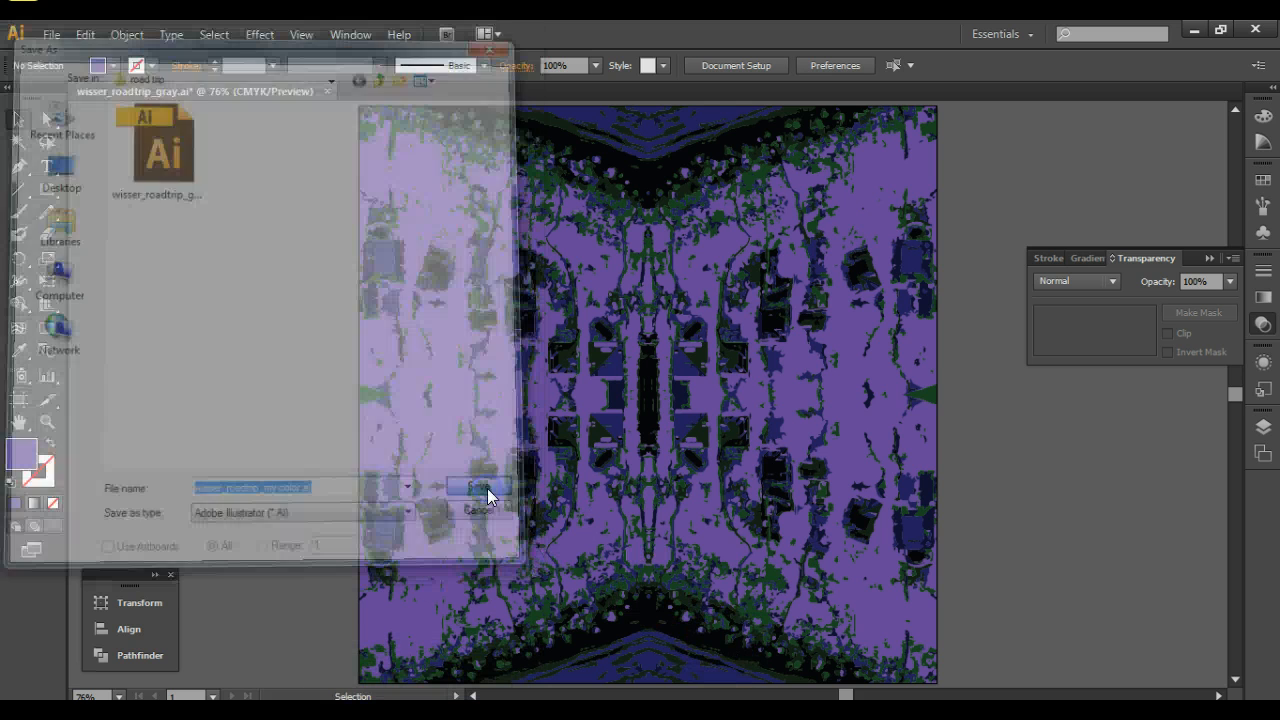
left_click(710, 630)
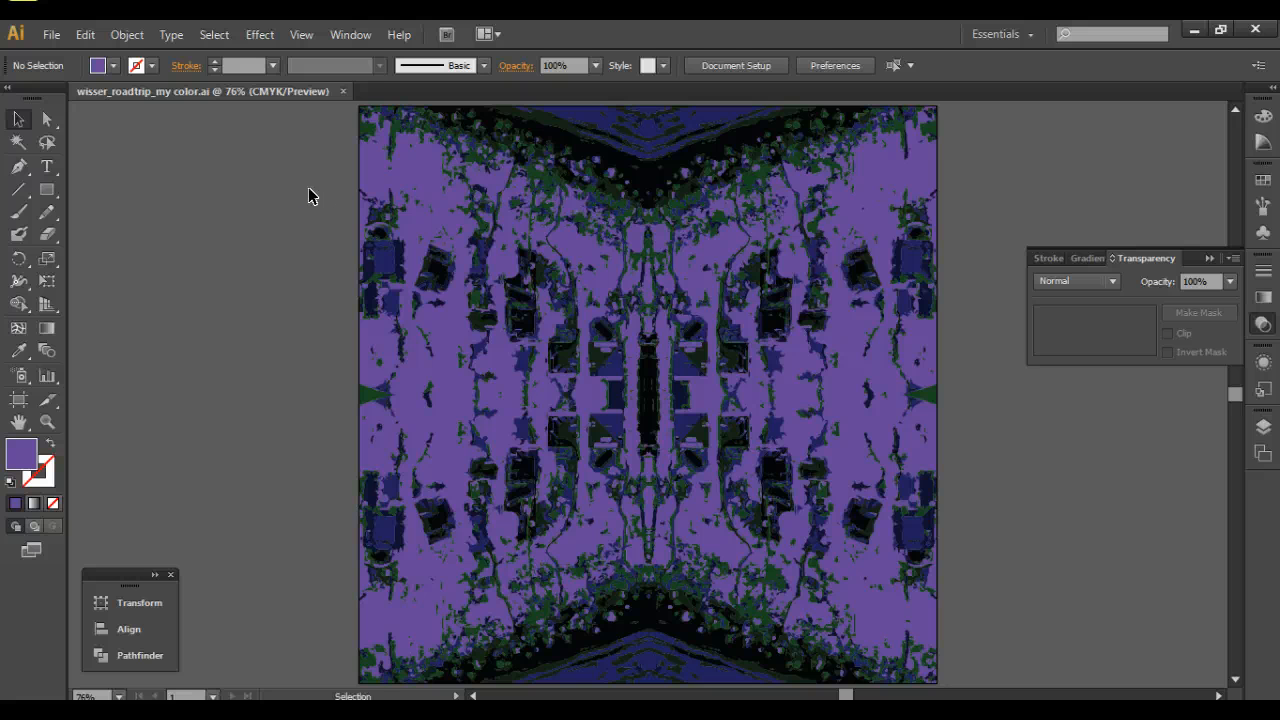
Select all of the artwork and open Recolor Artwork for it, moving the dialog so the artwork can be seen.
key("ctrl+a")
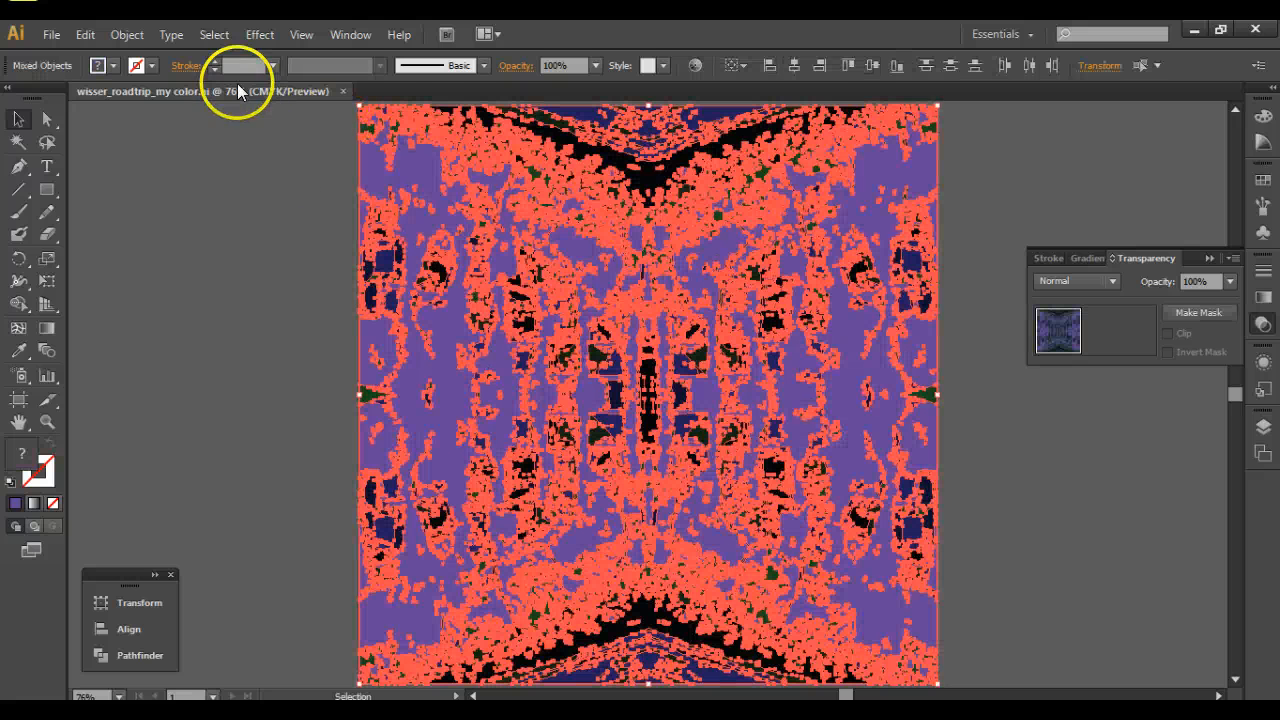
left_click(214, 34)
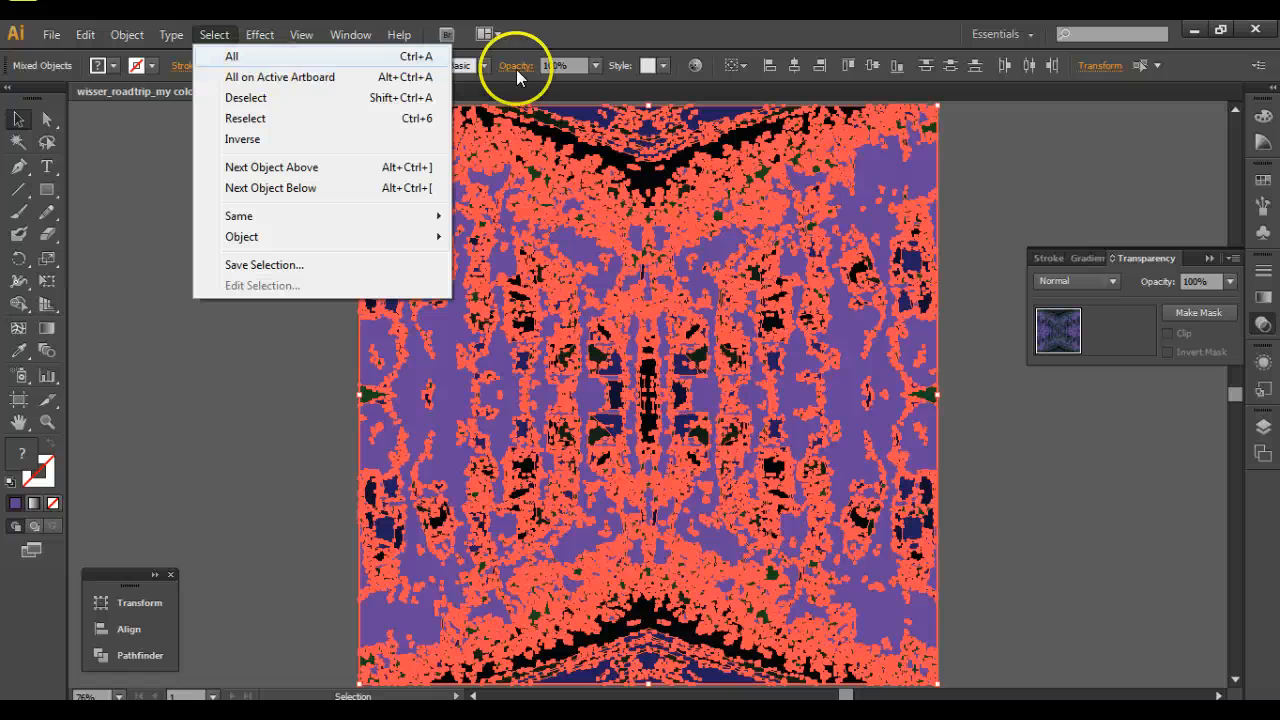
left_click(234, 57)
left_click(222, 37)
left_click(238, 56)
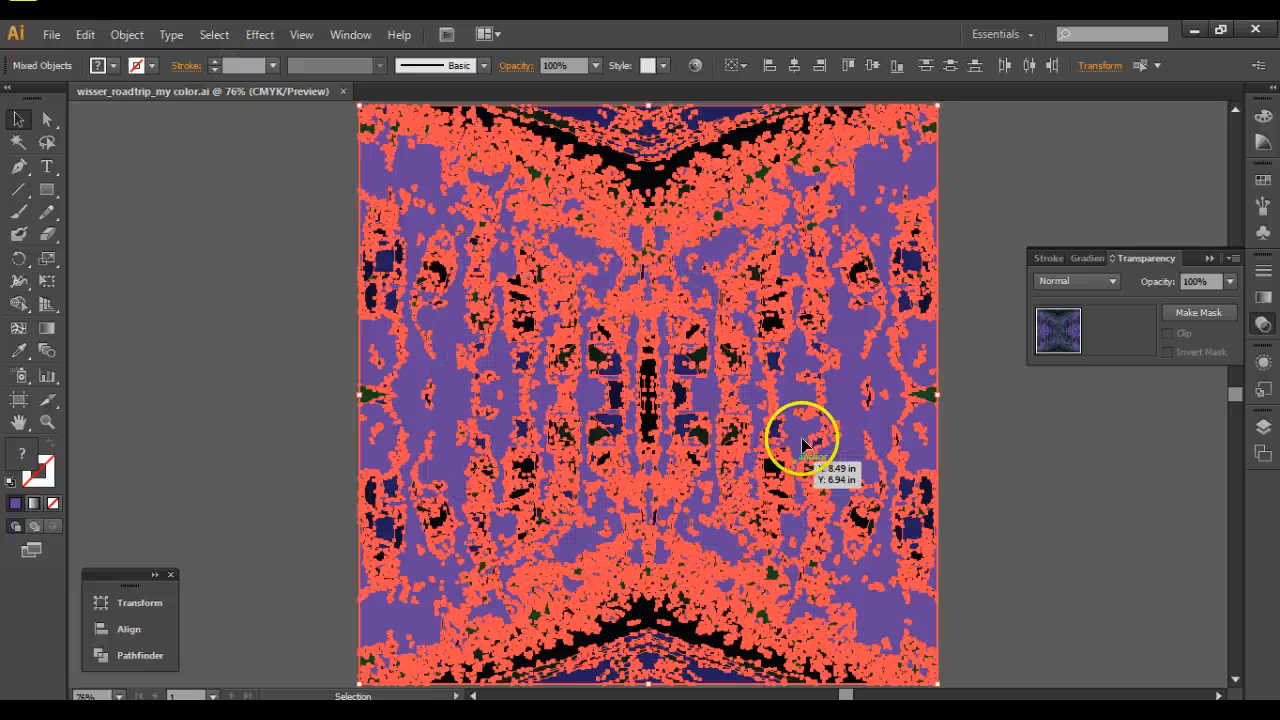
left_click(695, 65)
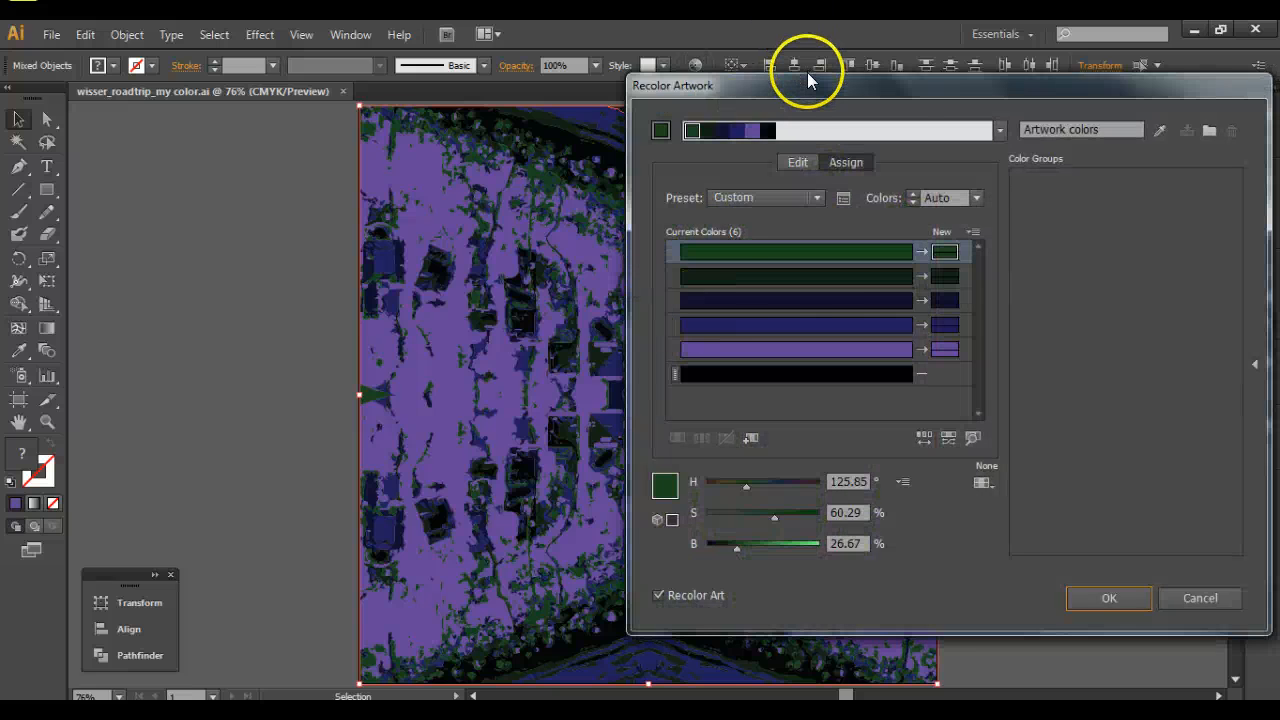
left_click_drag(808, 80, 1052, 69)
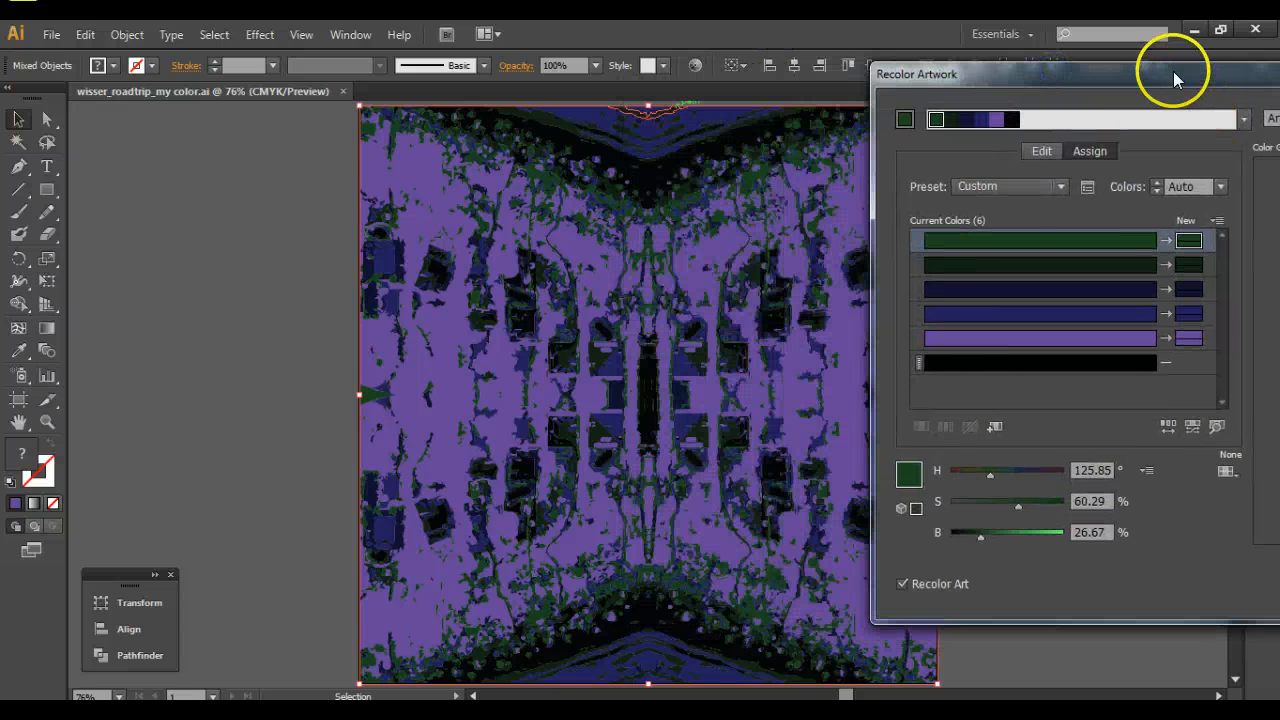
left_click_drag(1173, 71, 965, 71)
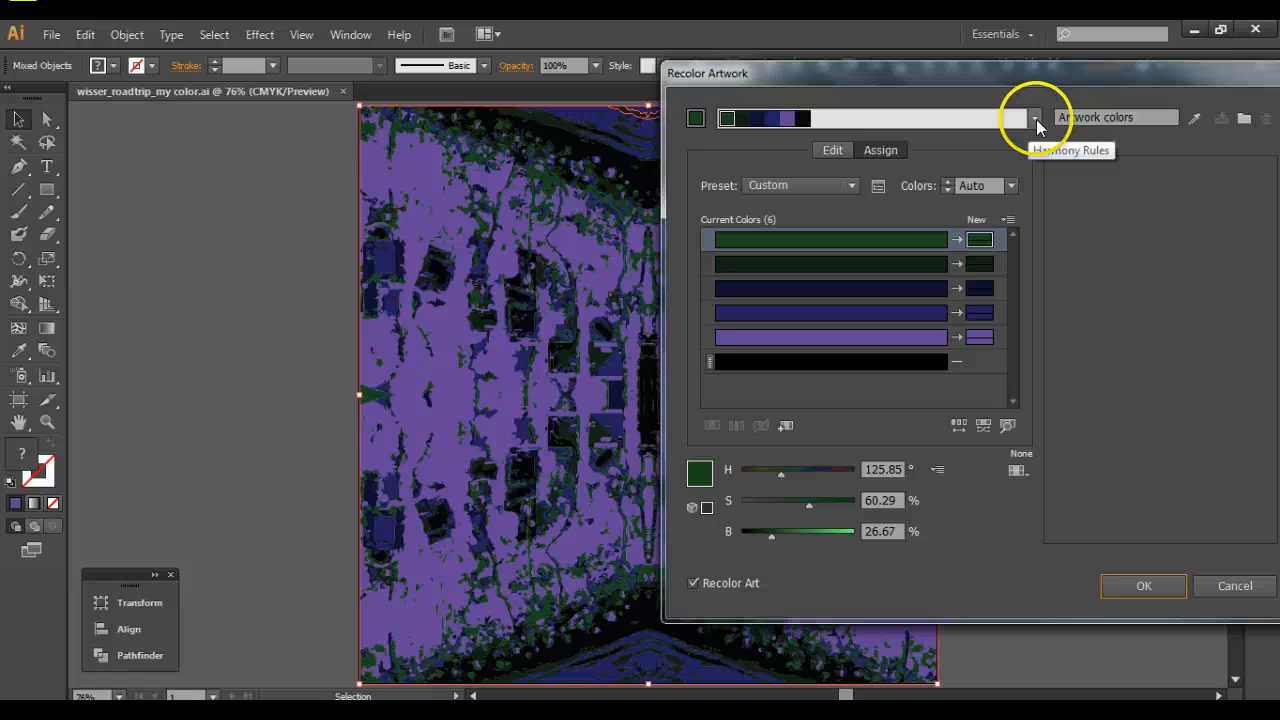
Apply the Complementary 2 harmony rule to the artwork colors, keeping both the dialog and the artwork in view.
left_click(1036, 119)
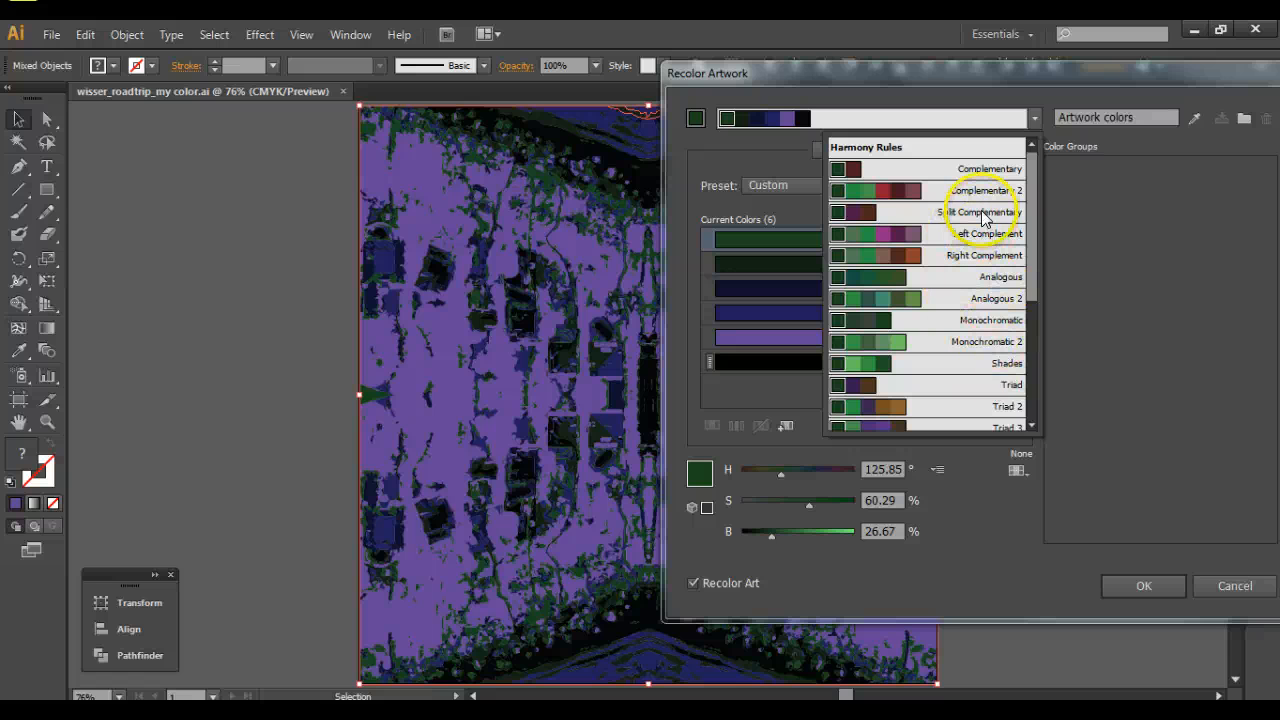
left_click_drag(1032, 206, 1029, 163)
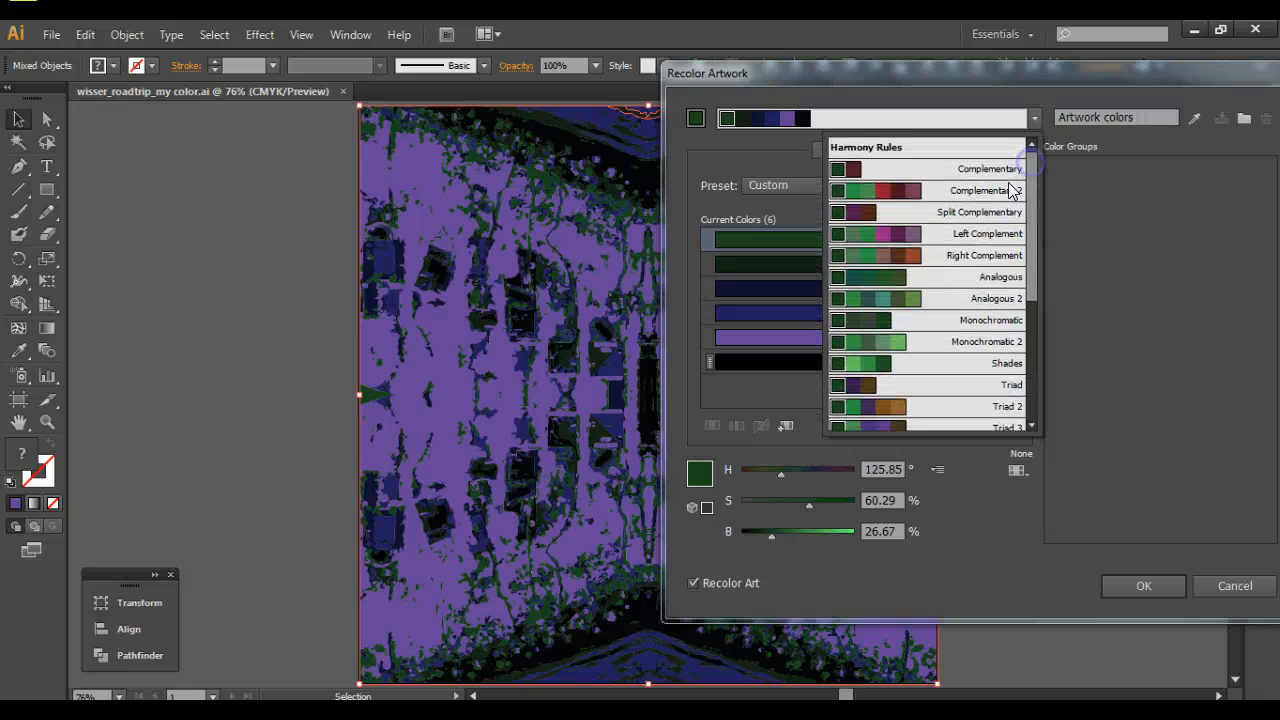
left_click(982, 177)
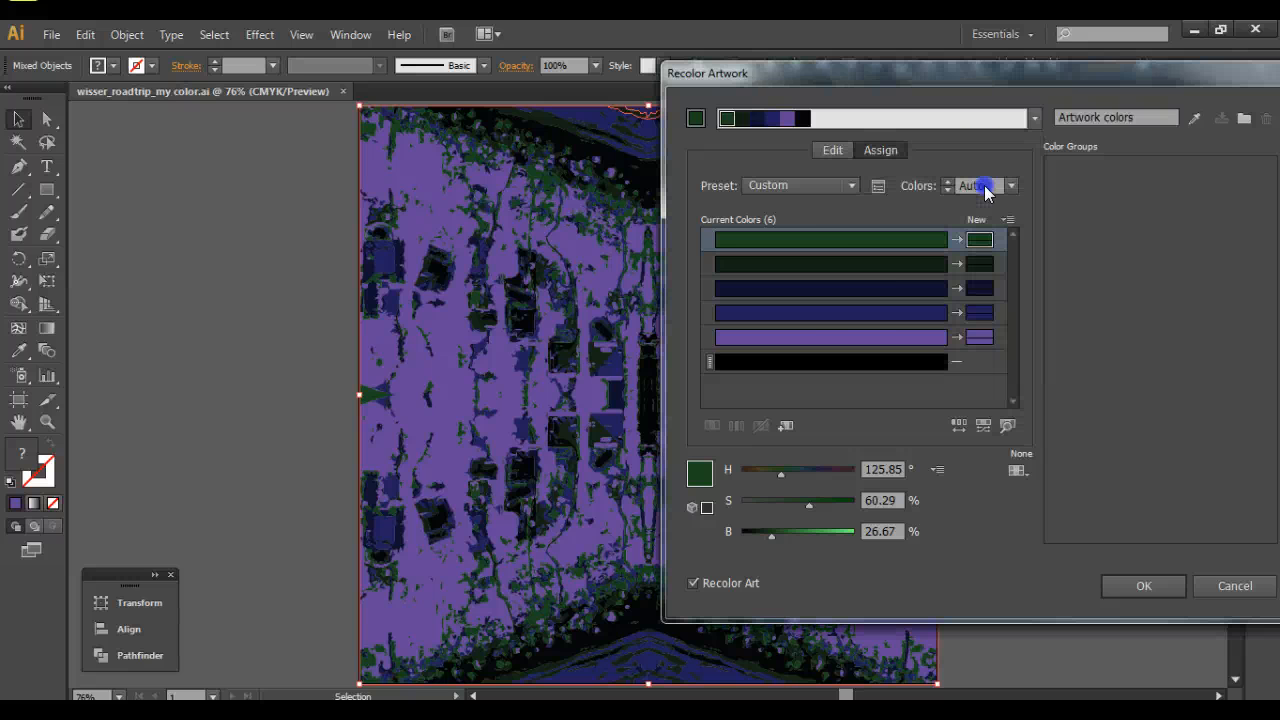
left_click_drag(861, 86, 830, 92)
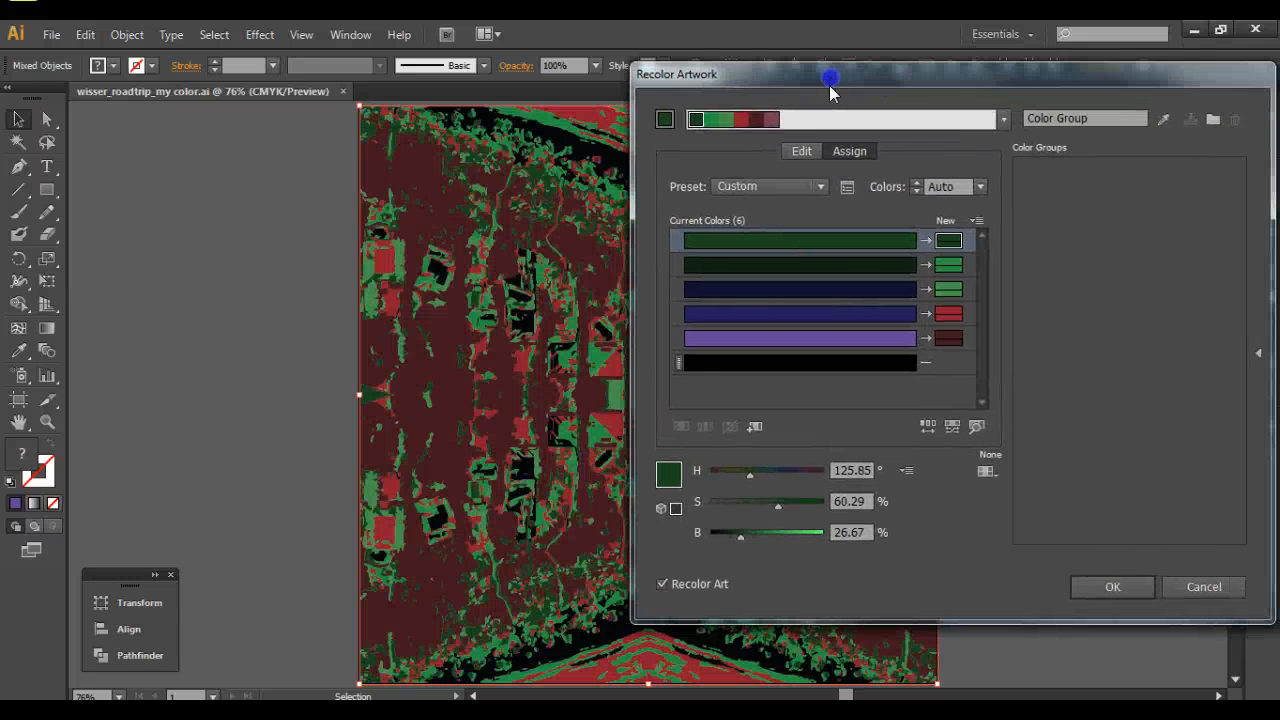
Shift the linked harmony on the color wheel to blues and oranges, muting the lighter blue and brown colors toward the wheel's center.
left_click(801, 151)
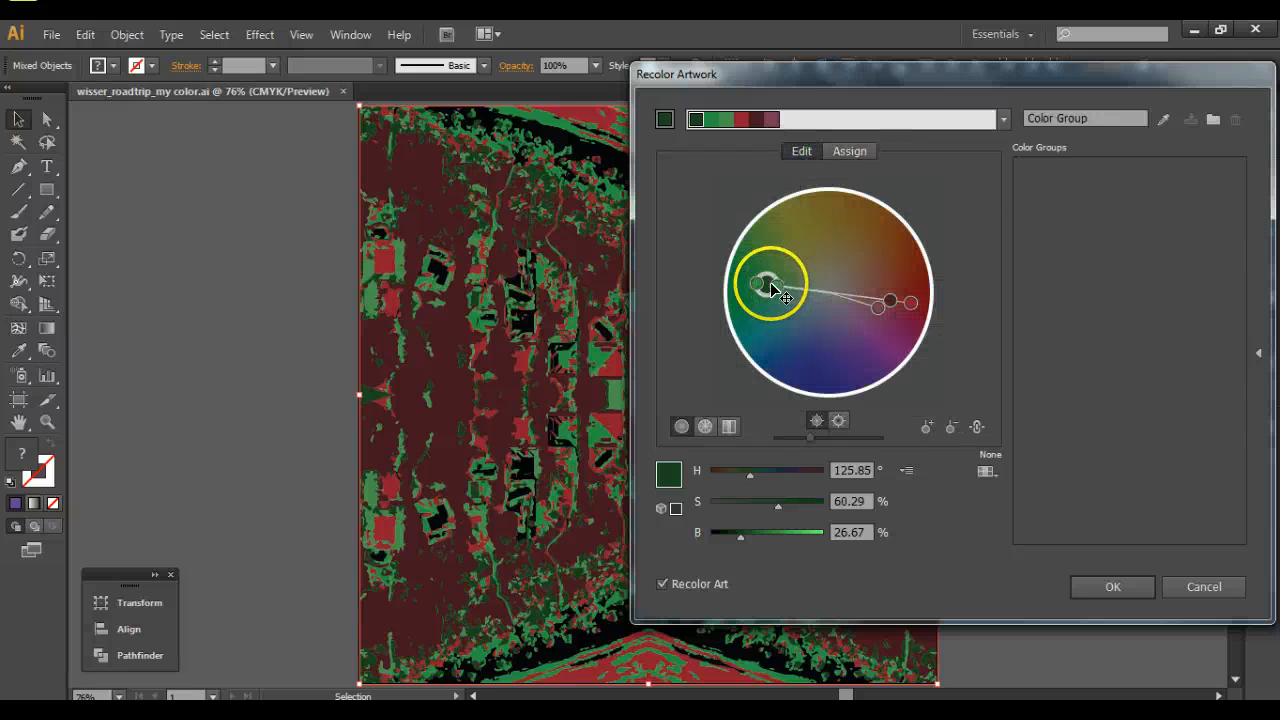
left_click_drag(769, 287, 792, 352)
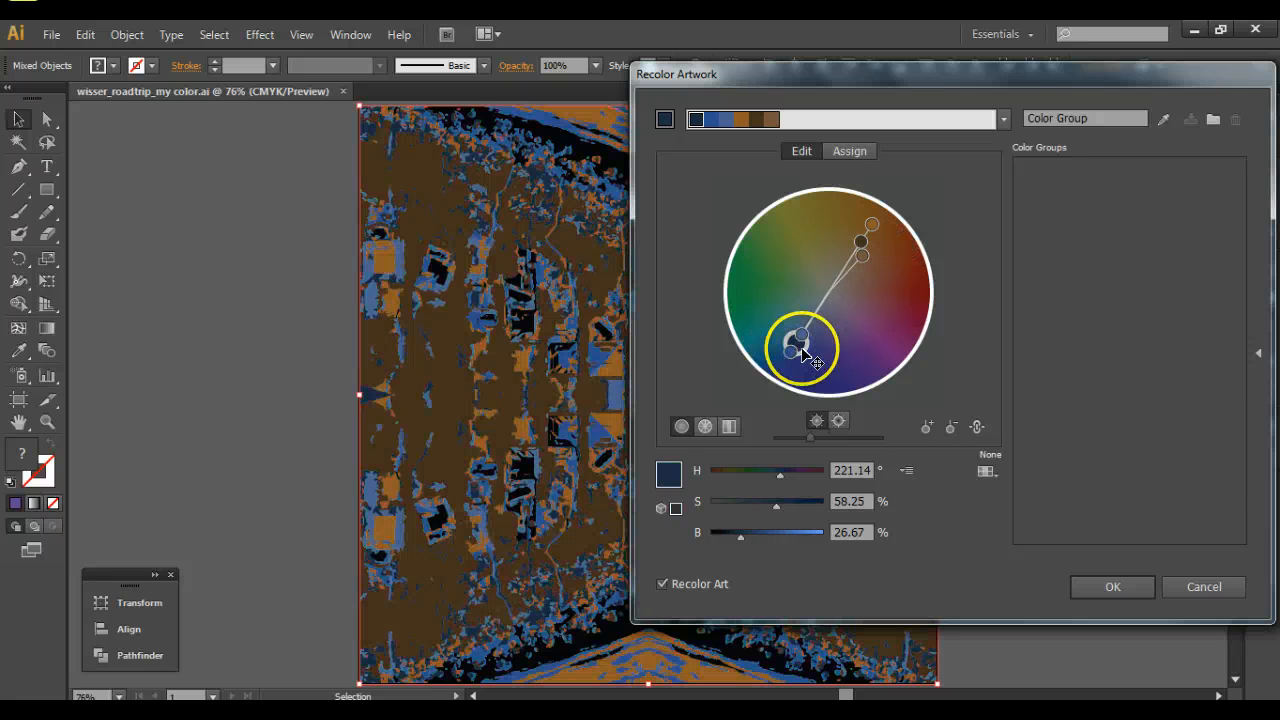
left_click_drag(790, 352, 815, 319)
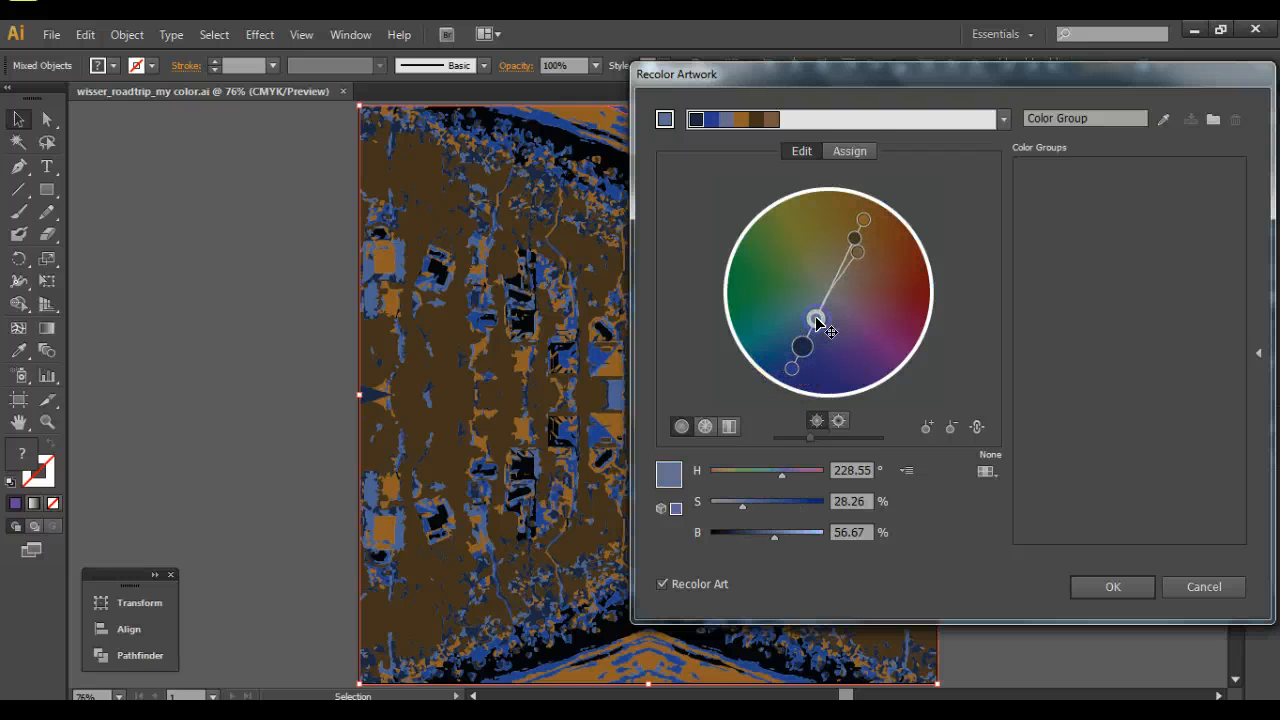
left_click_drag(861, 257, 855, 267)
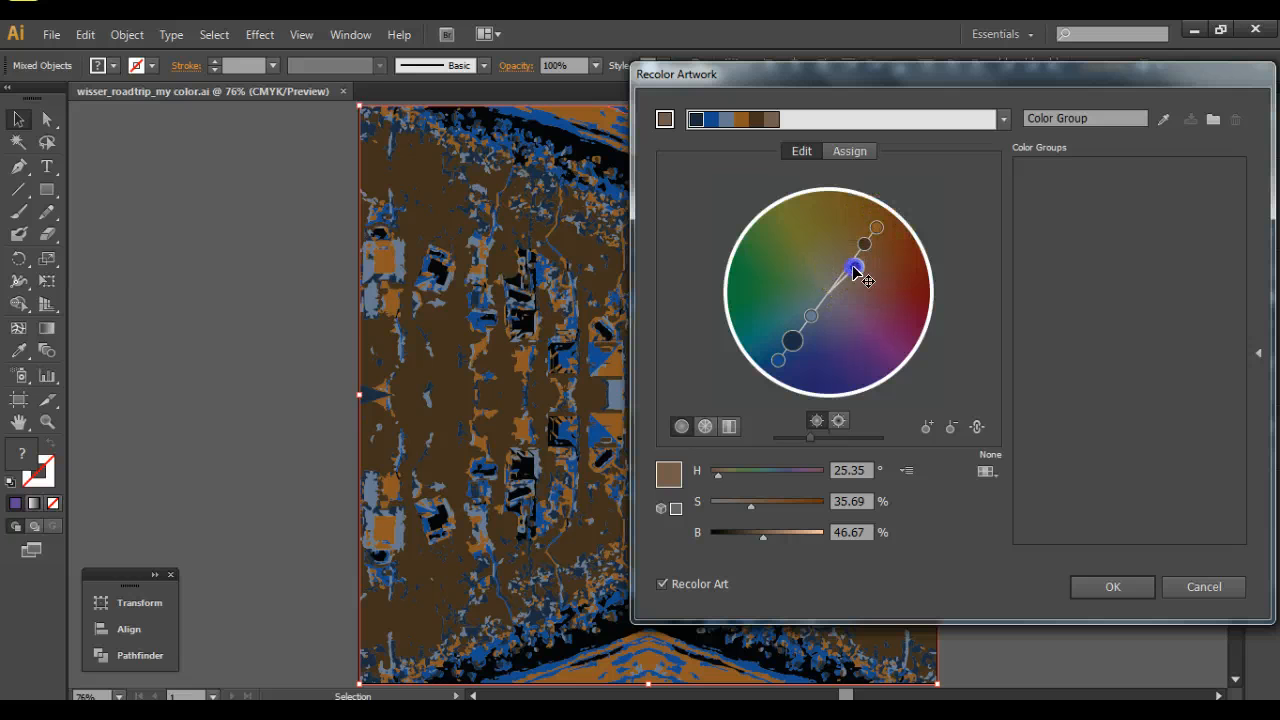
Rotate the linked harmony to olive-yellows and purples, apply the recoloring to the artwork, and deselect everything.
left_click_drag(856, 268, 840, 320)
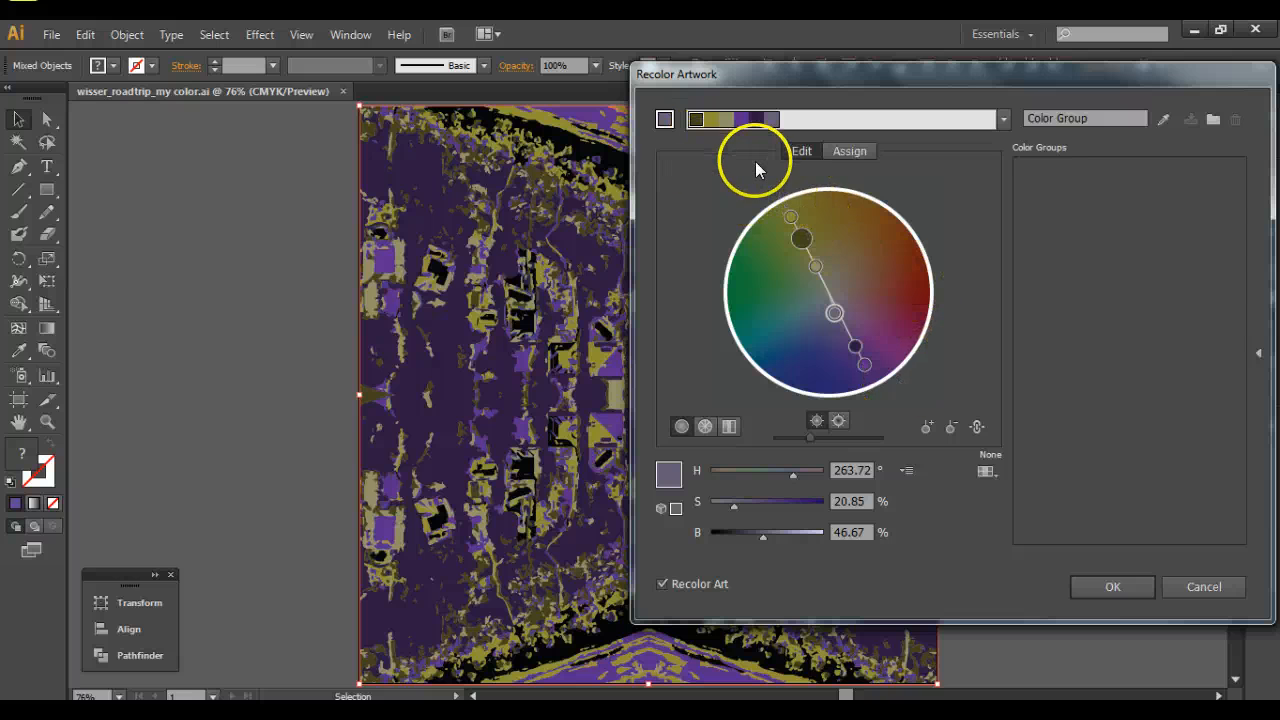
left_click(1103, 588)
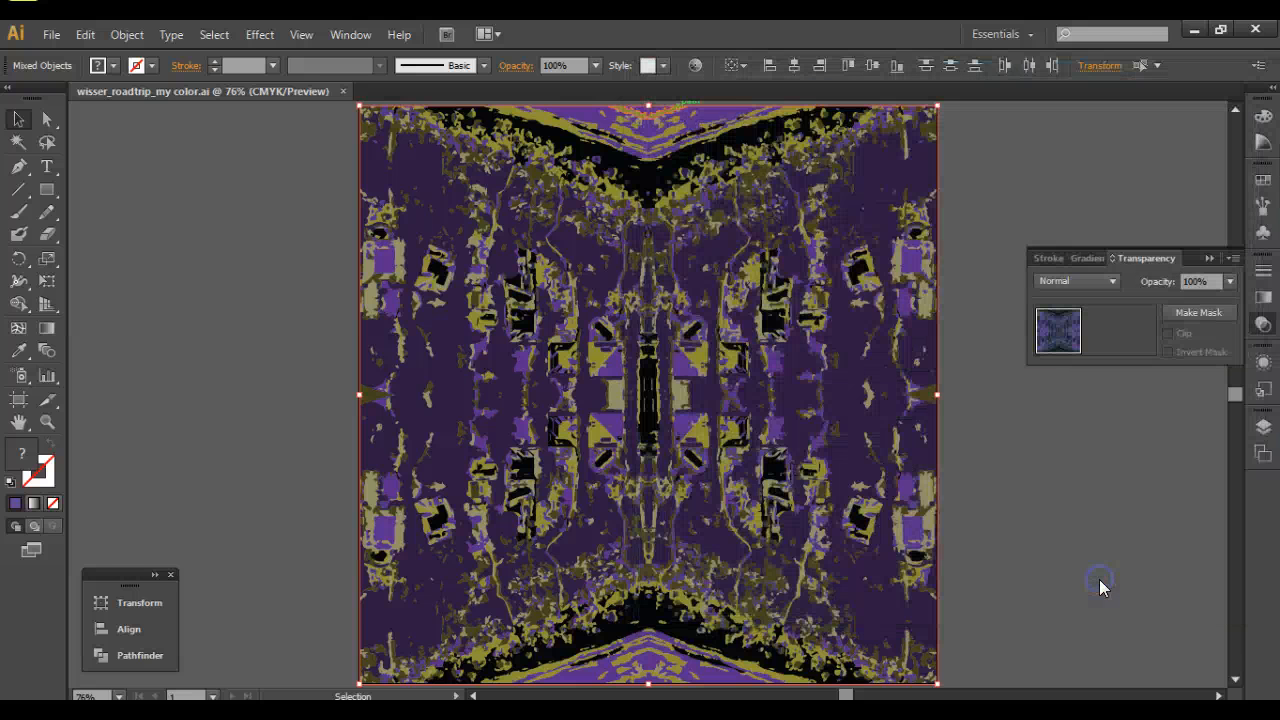
left_click(243, 319)
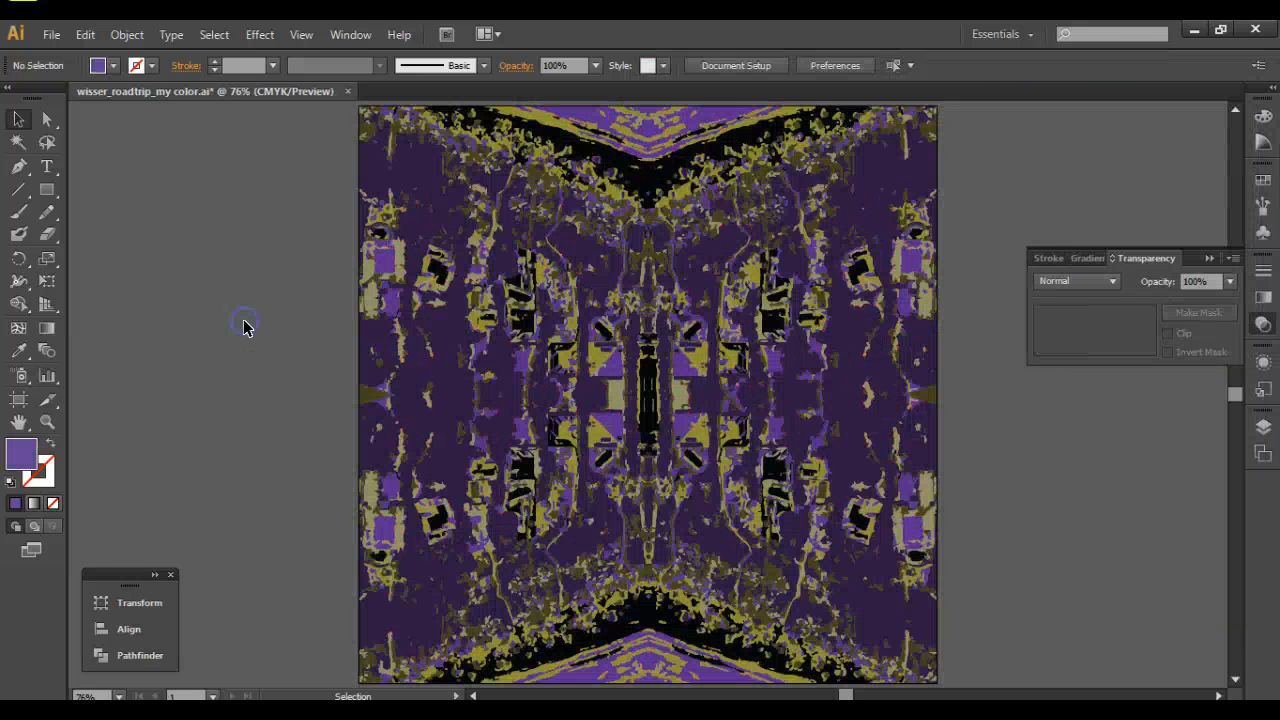
Save the recolored artwork in the road trip folder as the Adobe Illustrator file wisser_roadtrip_comp with the offered Illustrator CS6 options.
left_click(60, 38)
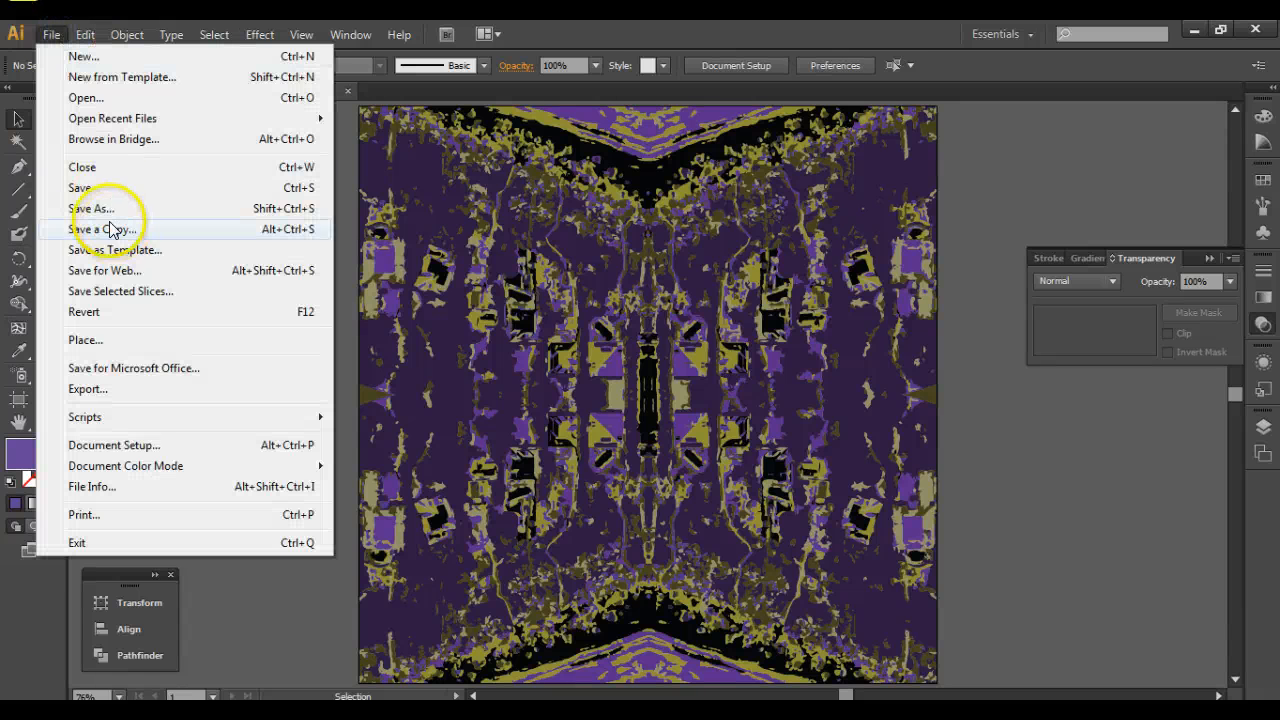
left_click(128, 207)
left_click(320, 488)
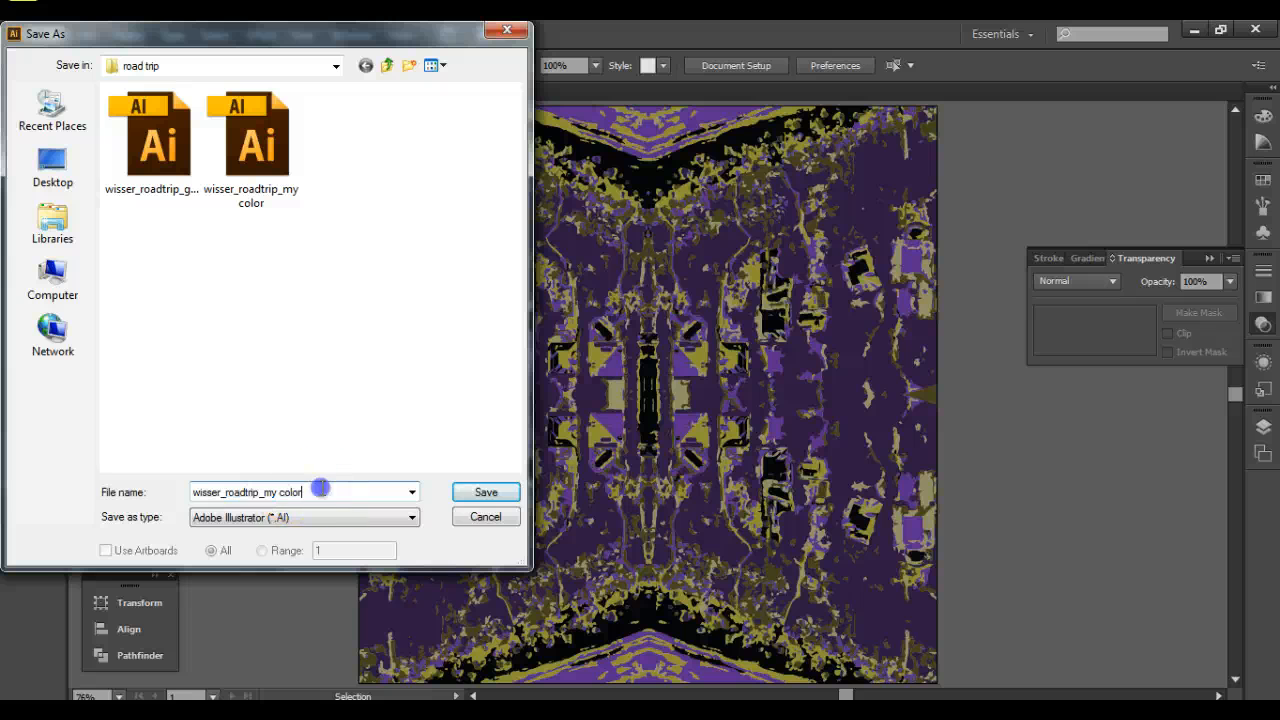
key("BackSpace")
key("BackSpace")
key("BackSpace")
key("BackSpace")
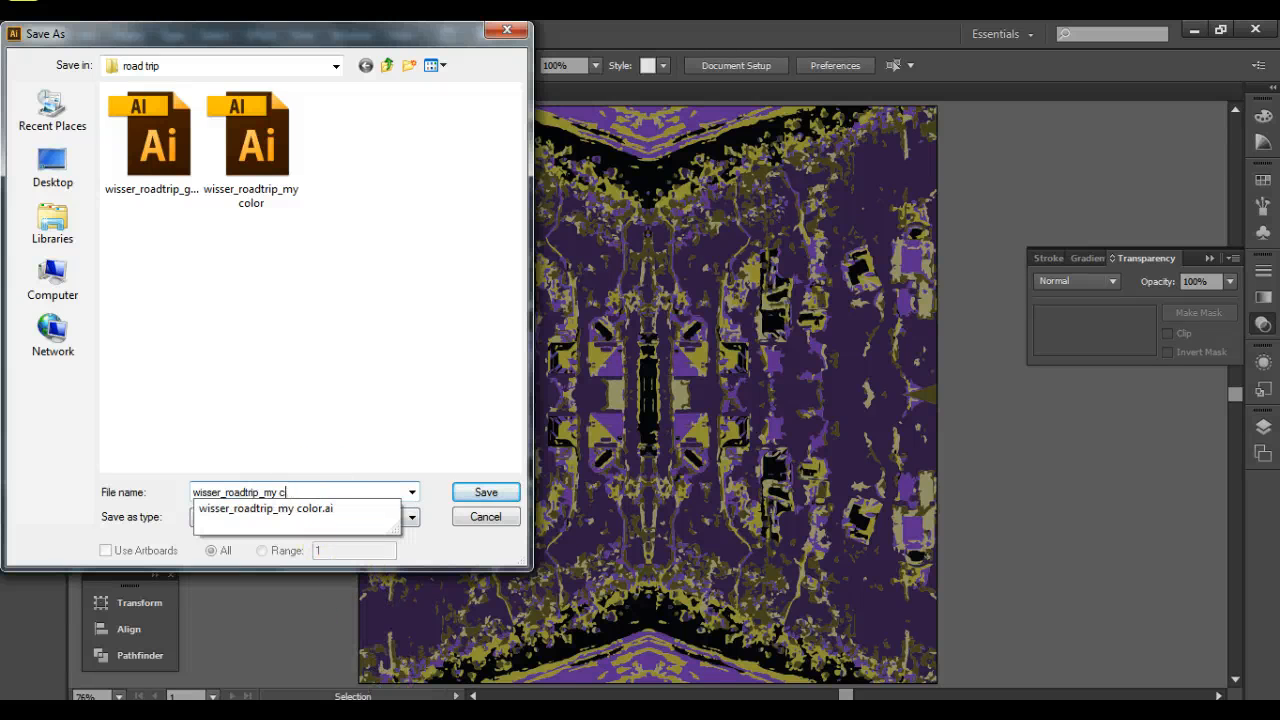
key("BackSpace")
key("BackSpace")
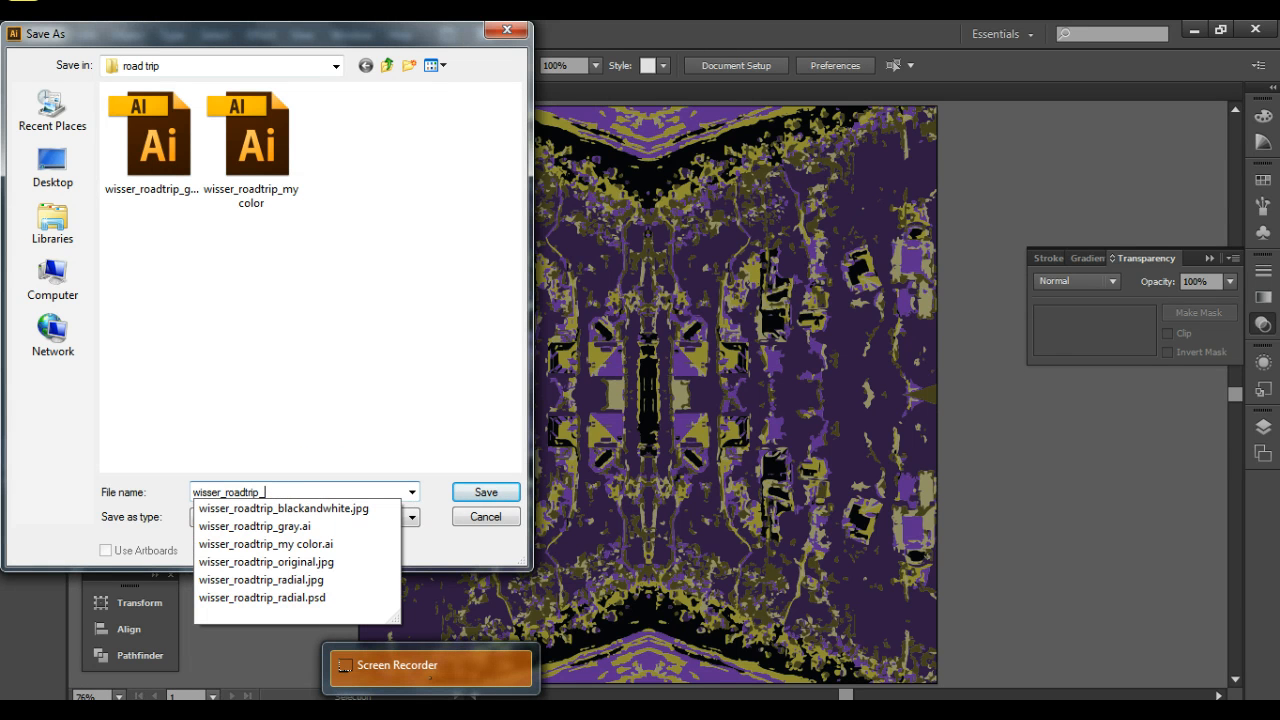
type("c")
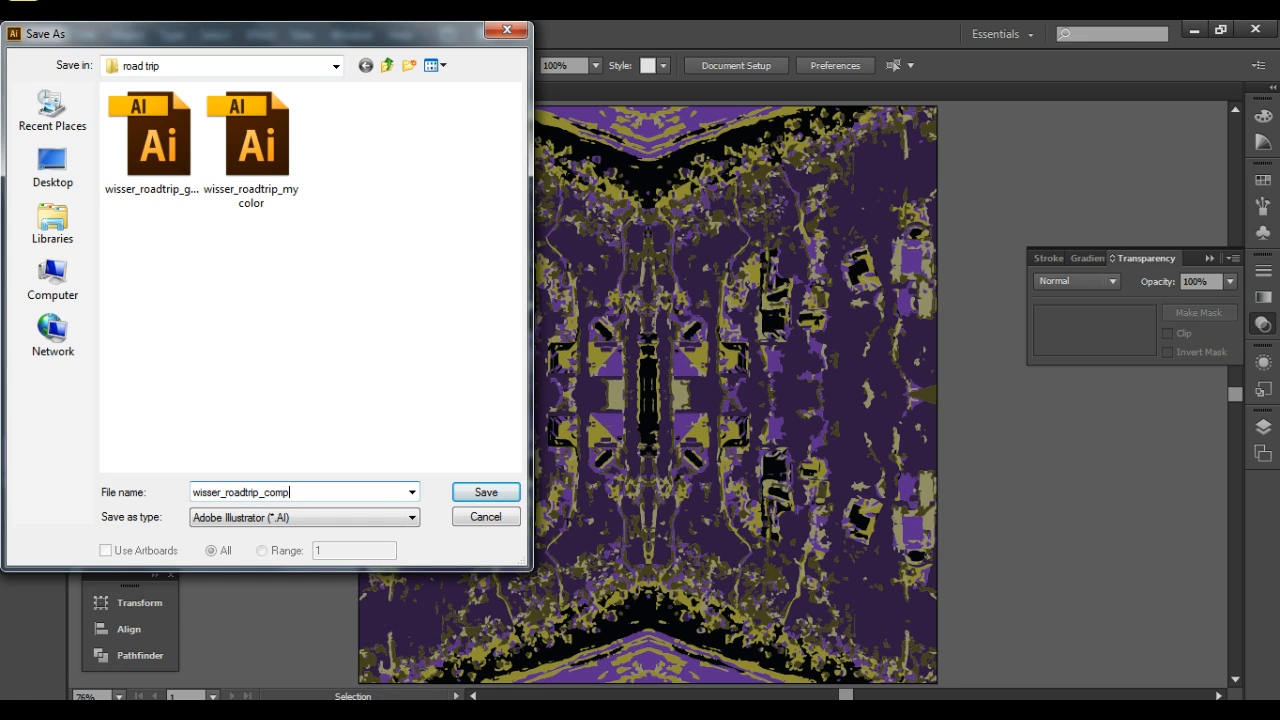
type("omp")
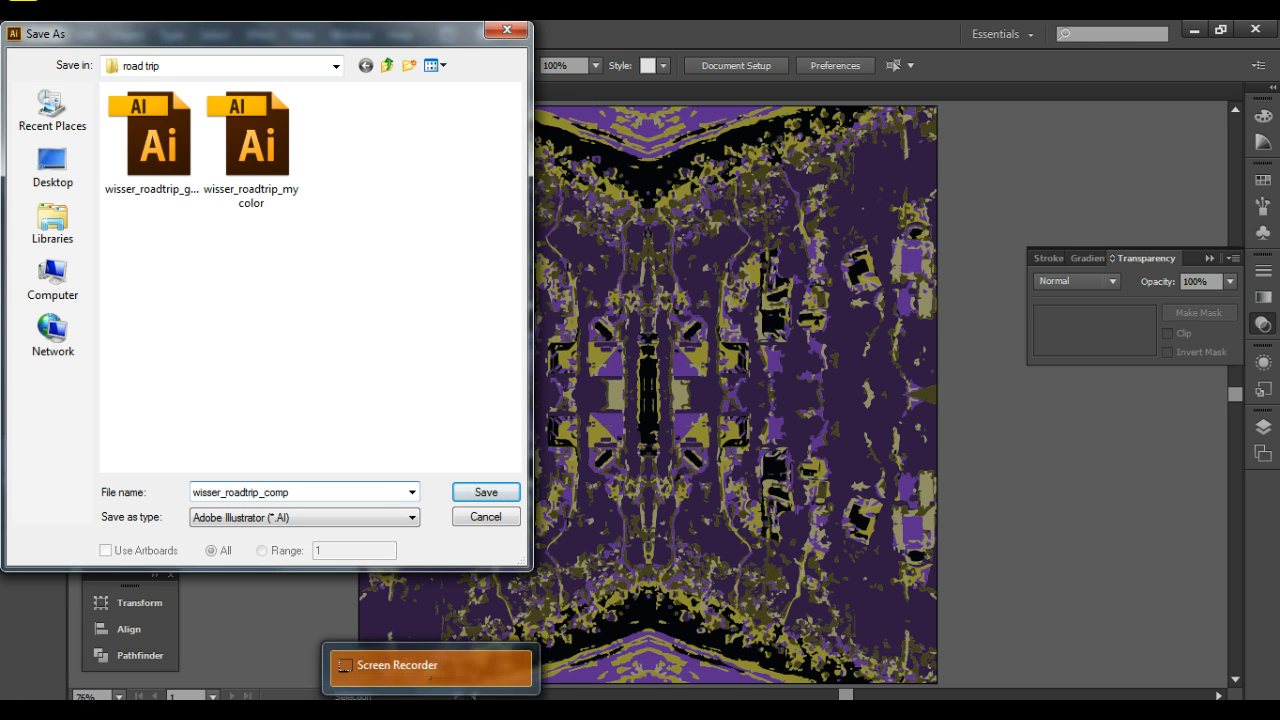
left_click(484, 492)
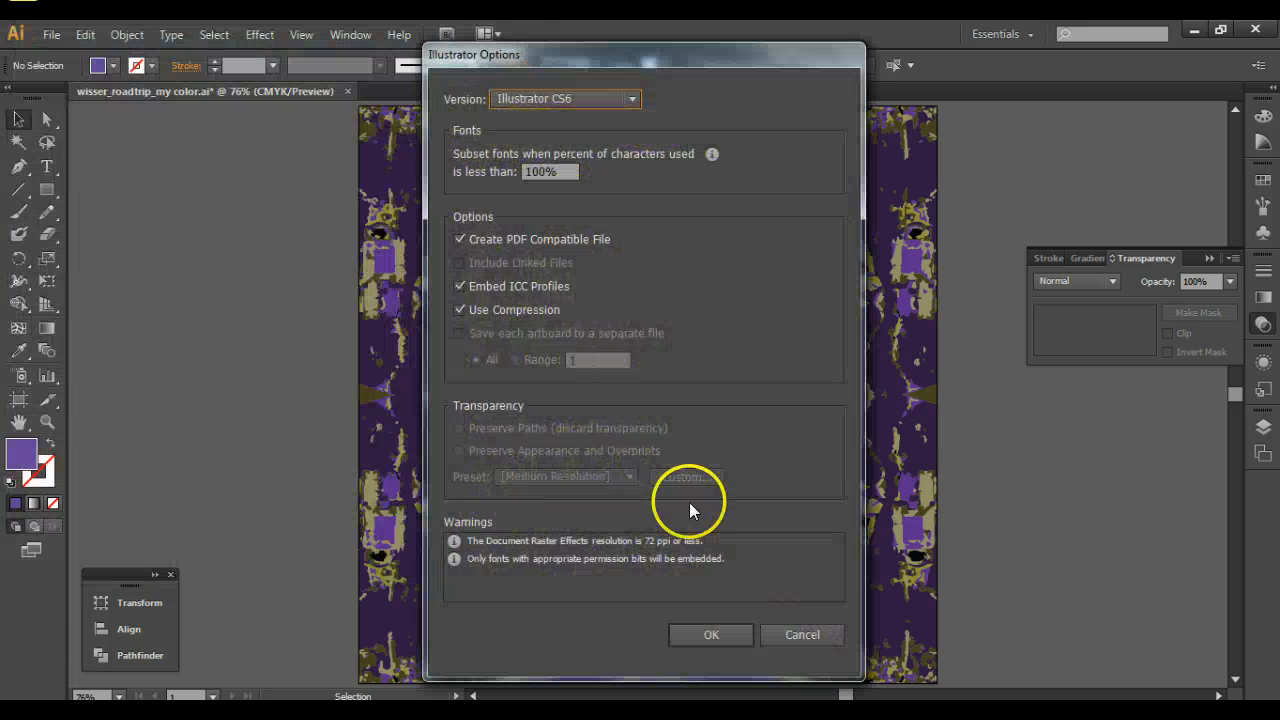
left_click(689, 637)
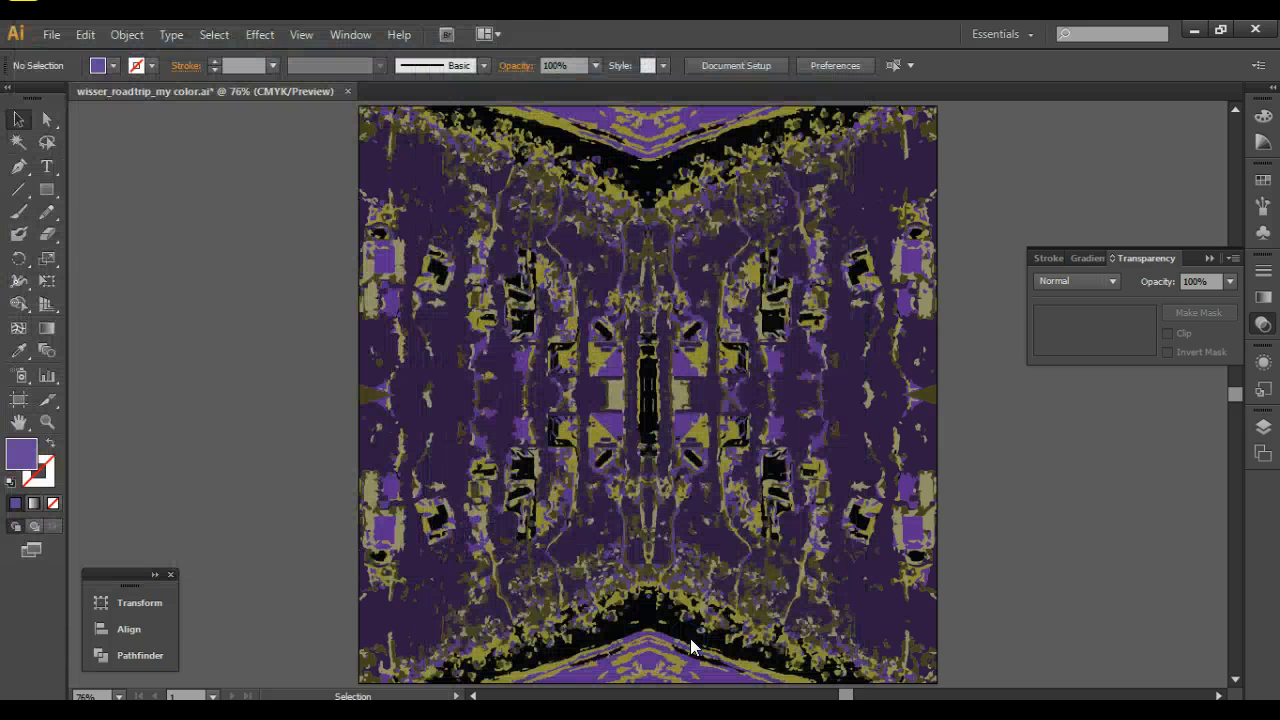